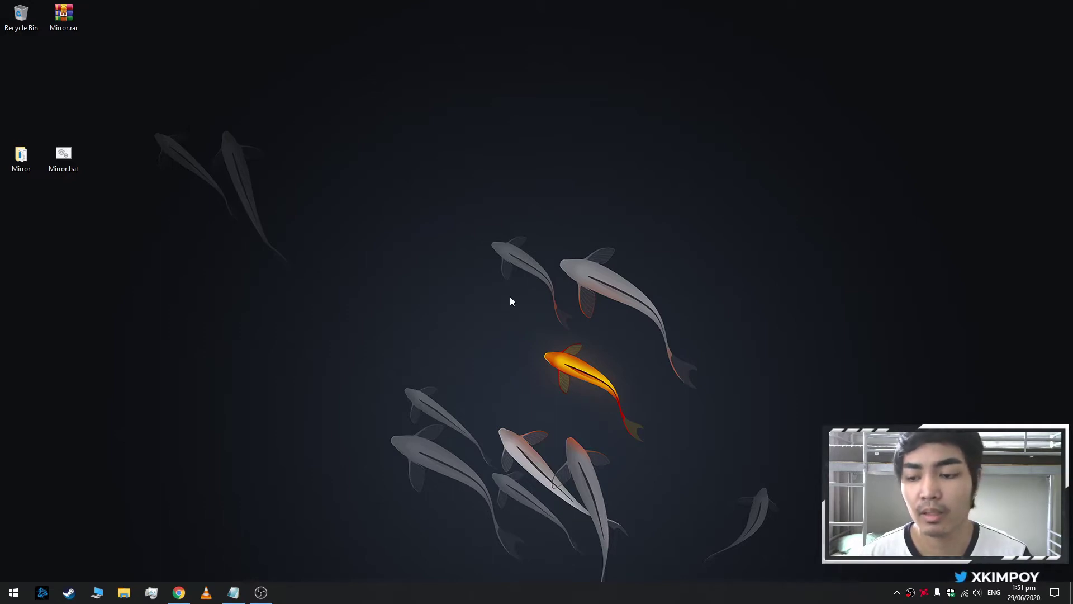
Step: Open the properties of This PC to check the Windows edition and system type, and close the window
{"action": "left_click", "coordinate": [14, 592]}
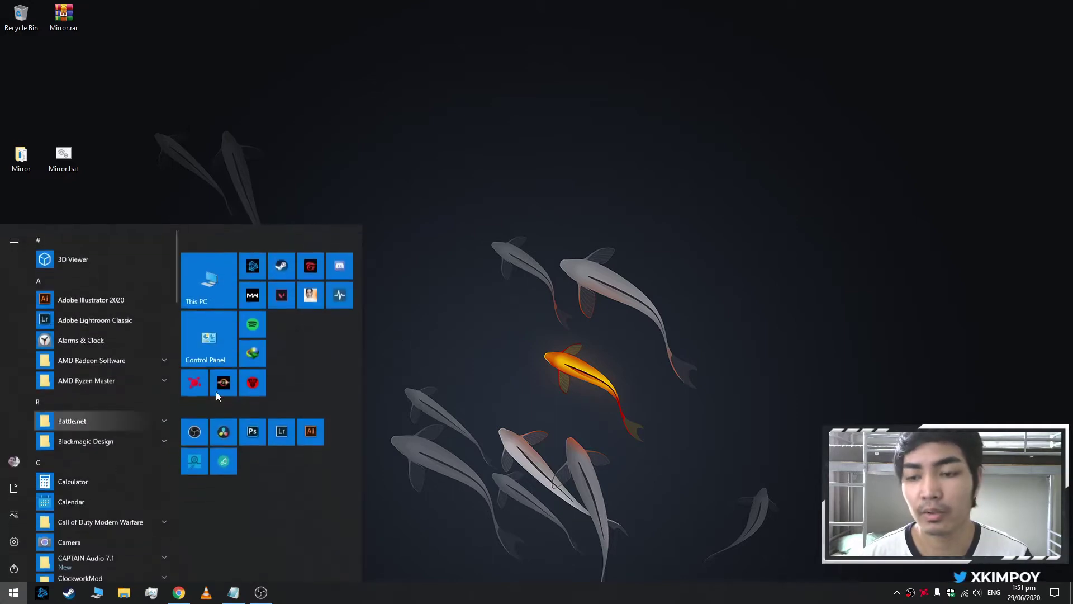
{"action": "right_click", "coordinate": [215, 283]}
{"action": "mouse_move", "coordinate": [273, 330]}
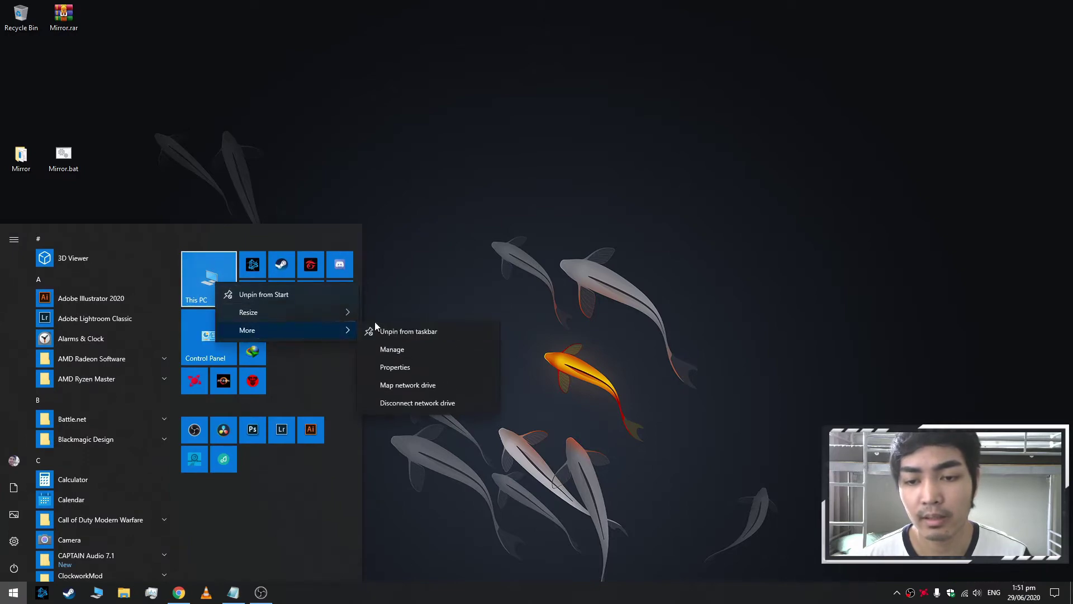
{"action": "left_click", "coordinate": [402, 369]}
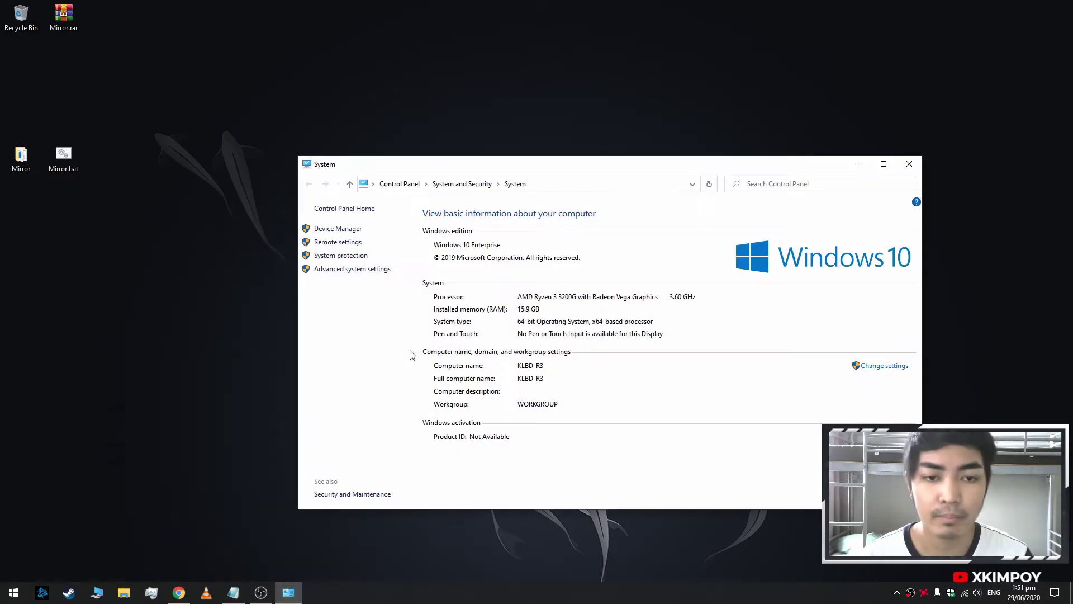
{"action": "left_click_drag", "start_coordinate": [556, 167], "coordinate": [554, 125]}
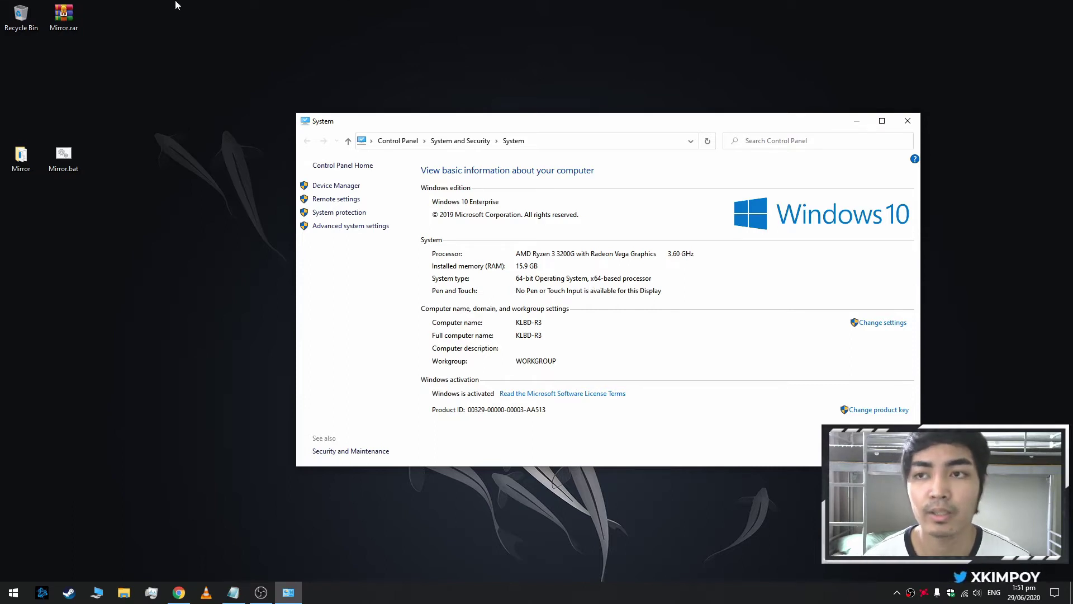
{"action": "left_click_drag", "start_coordinate": [58, 13], "coordinate": [73, 15]}
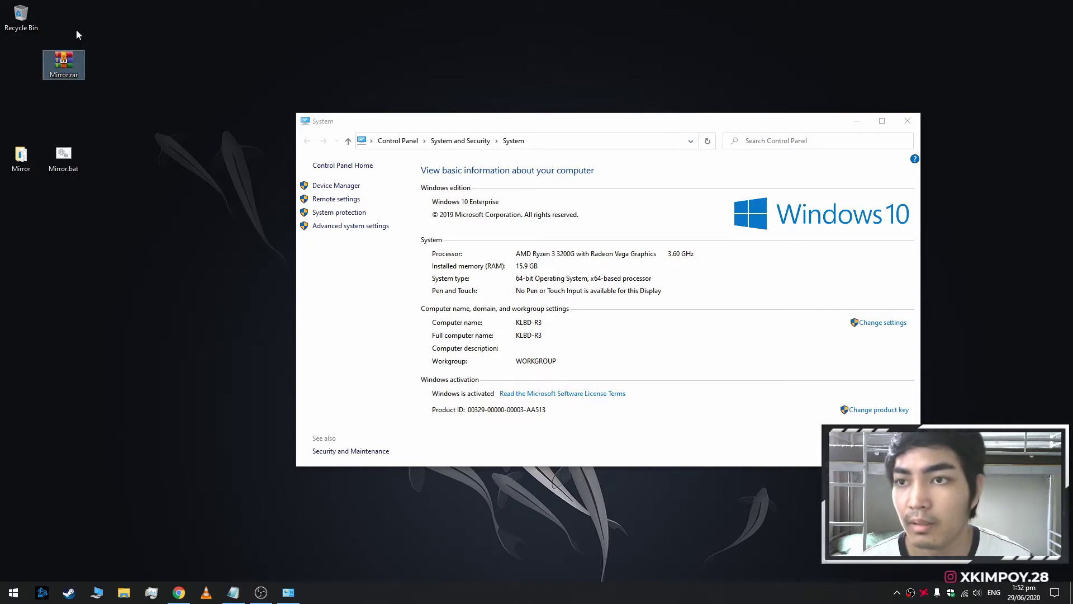
{"action": "left_click", "coordinate": [907, 122]}
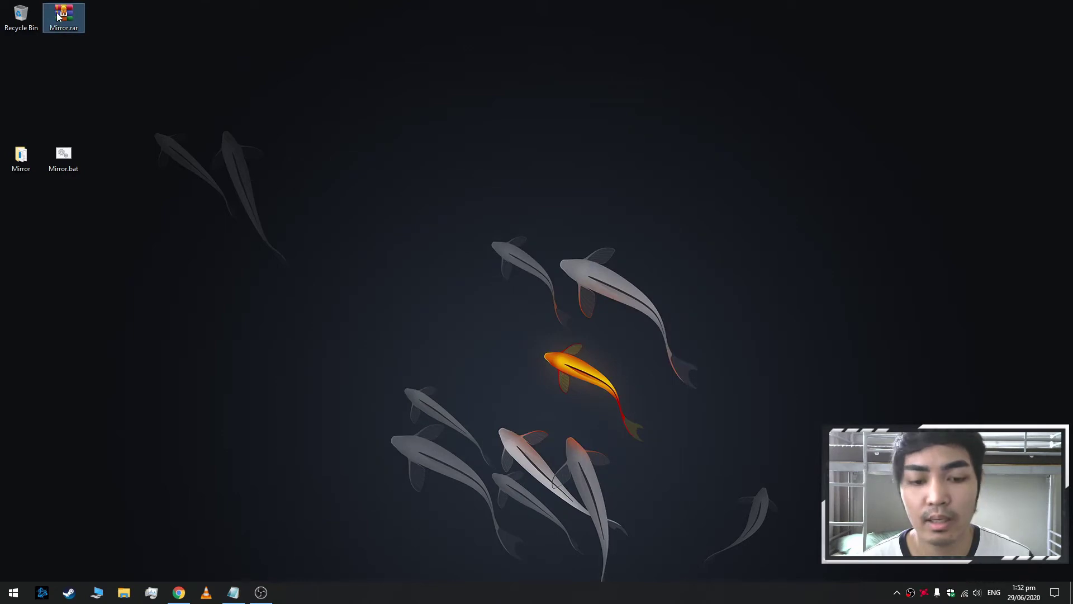
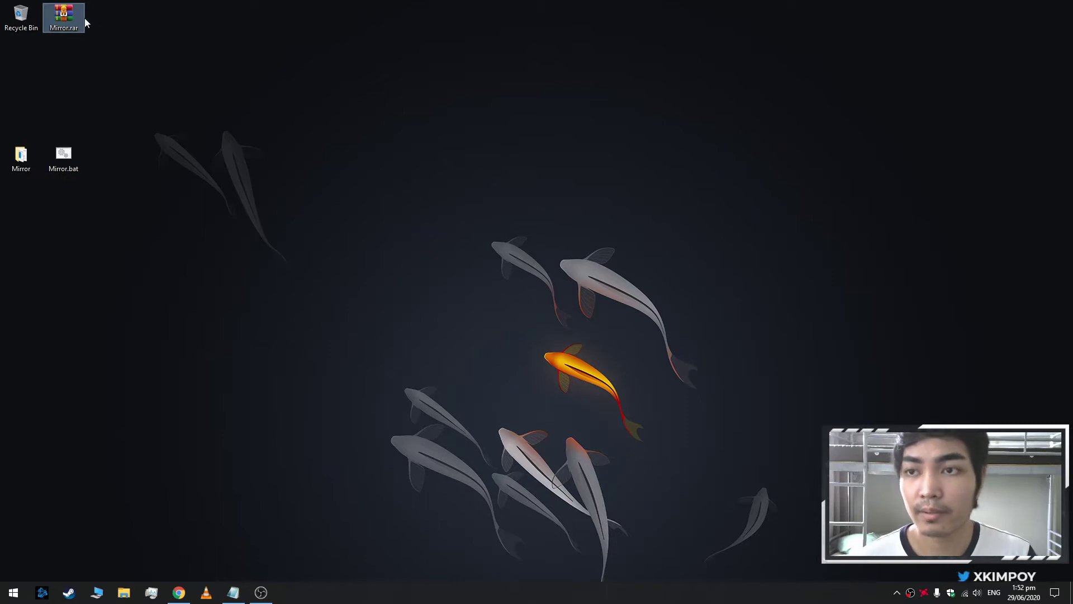
Step: Extract Mirror.rar directly onto the desktop, replacing all existing files, and move the Mirror folder and Mirror.bat up beneath the archive
{"action": "right_click", "coordinate": [62, 22]}
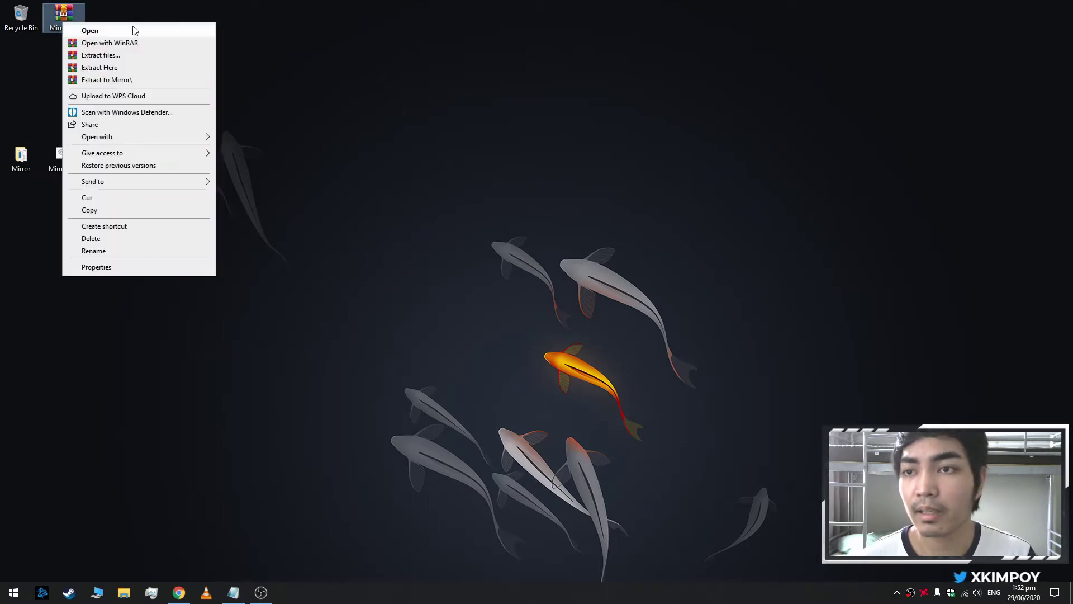
{"action": "left_click", "coordinate": [144, 67]}
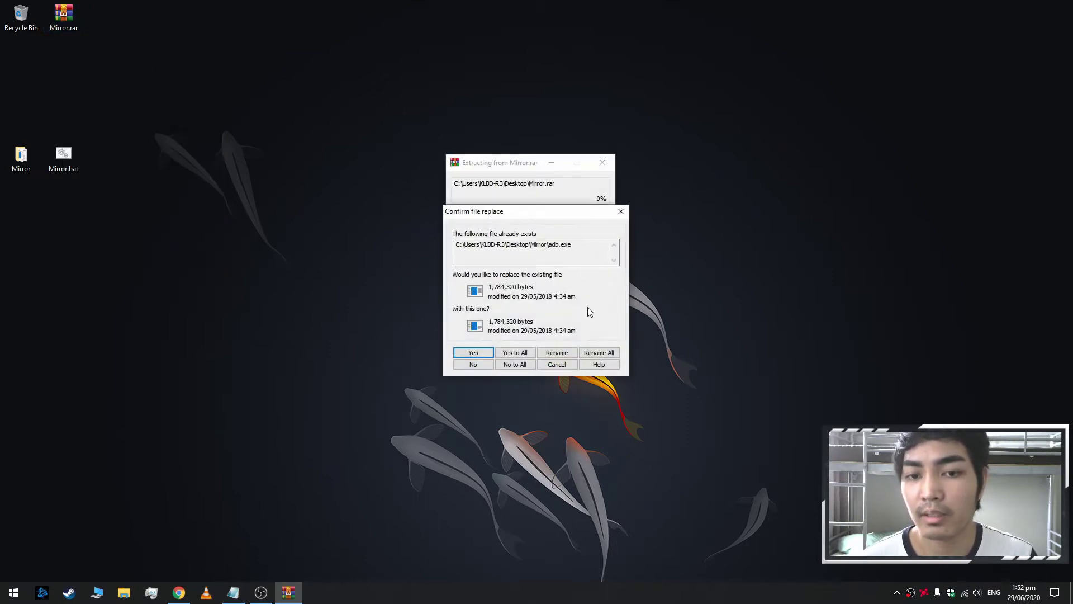
{"action": "left_click", "coordinate": [474, 353]}
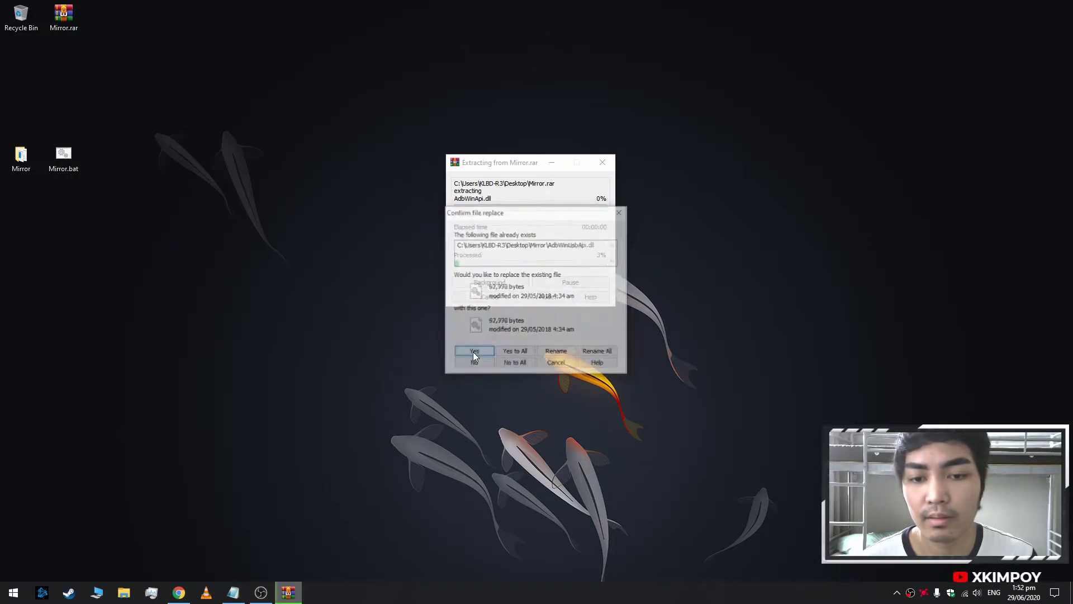
{"action": "left_click", "coordinate": [474, 351]}
{"action": "left_click", "coordinate": [515, 351]}
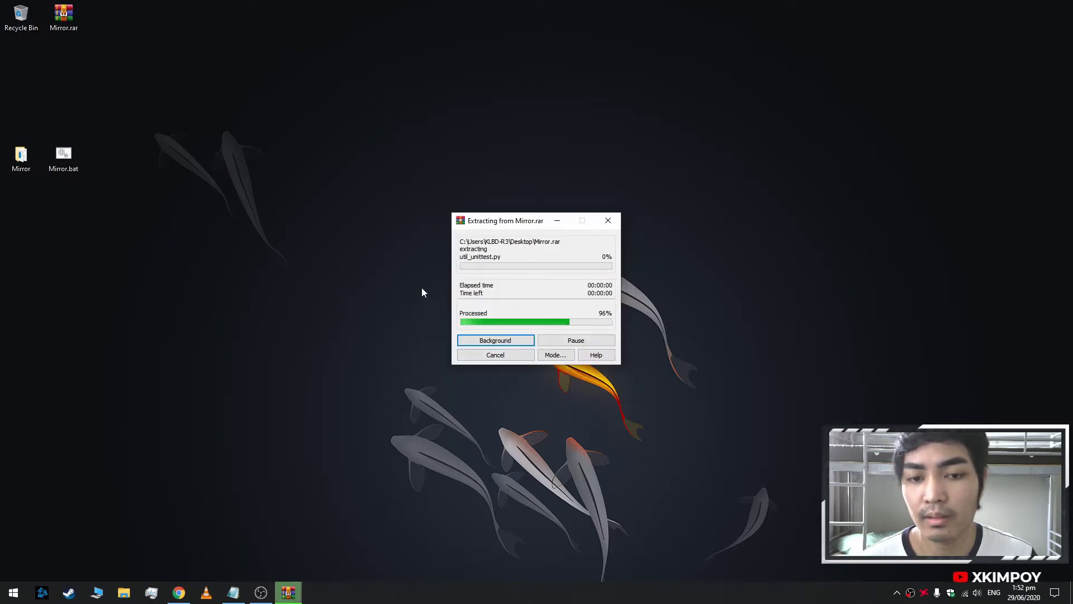
{"action": "left_click_drag", "start_coordinate": [206, 105], "coordinate": [17, 78]}
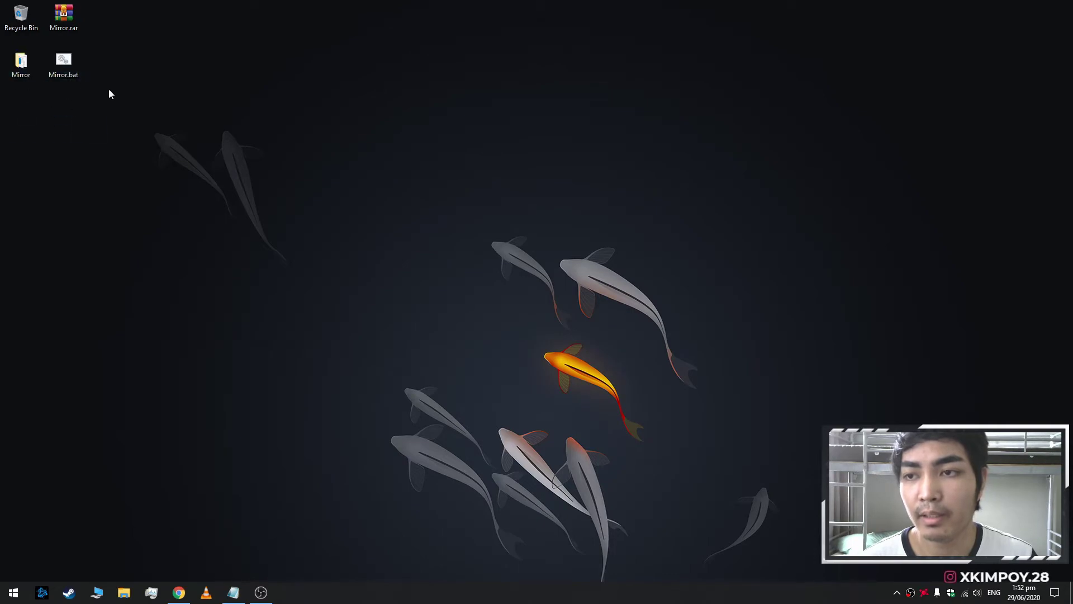
Step: Look through the files in the extracted Mirror folder on the desktop and close it
{"action": "double_click", "coordinate": [20, 63]}
{"action": "scroll", "coordinate": [453, 394], "scroll_direction": "down", "scroll_amount": 2}
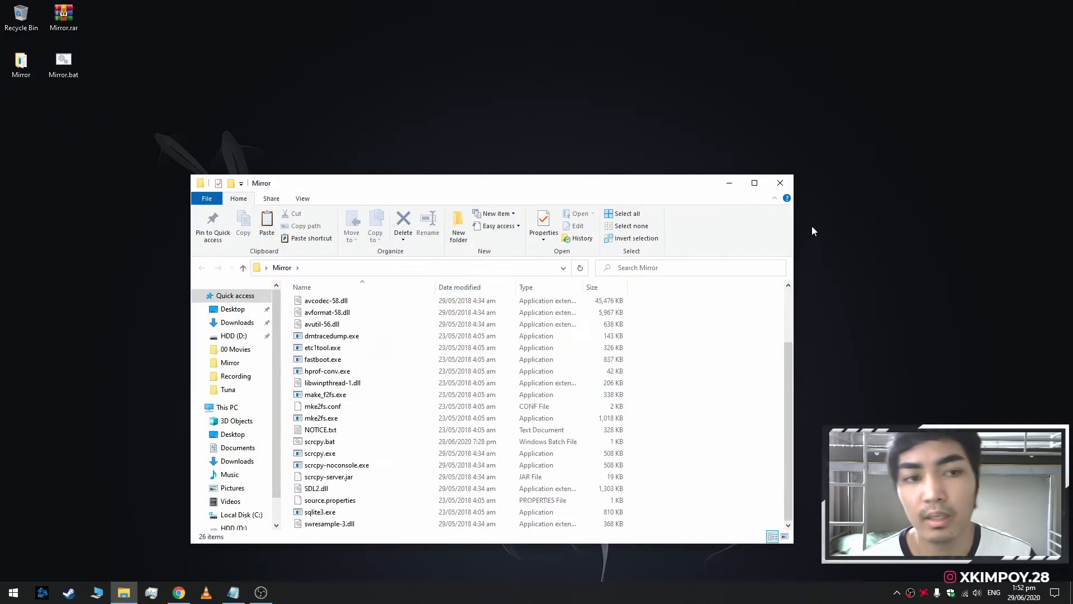
{"action": "left_click", "coordinate": [780, 183]}
Step: Place Mirror.bat beside Mirror.rar and the Mirror folder beneath the archive, and briefly recheck the folder's contents
{"action": "left_click_drag", "start_coordinate": [69, 66], "coordinate": [65, 60]}
{"action": "left_click_drag", "start_coordinate": [115, 18], "coordinate": [120, 20]}
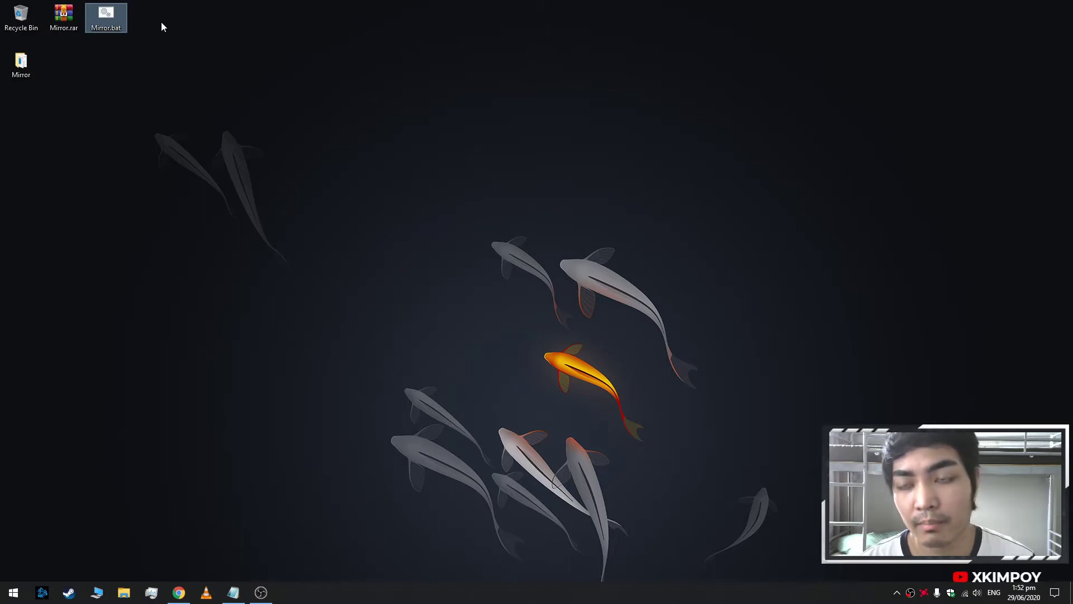
{"action": "left_click_drag", "start_coordinate": [20, 63], "coordinate": [45, 64]}
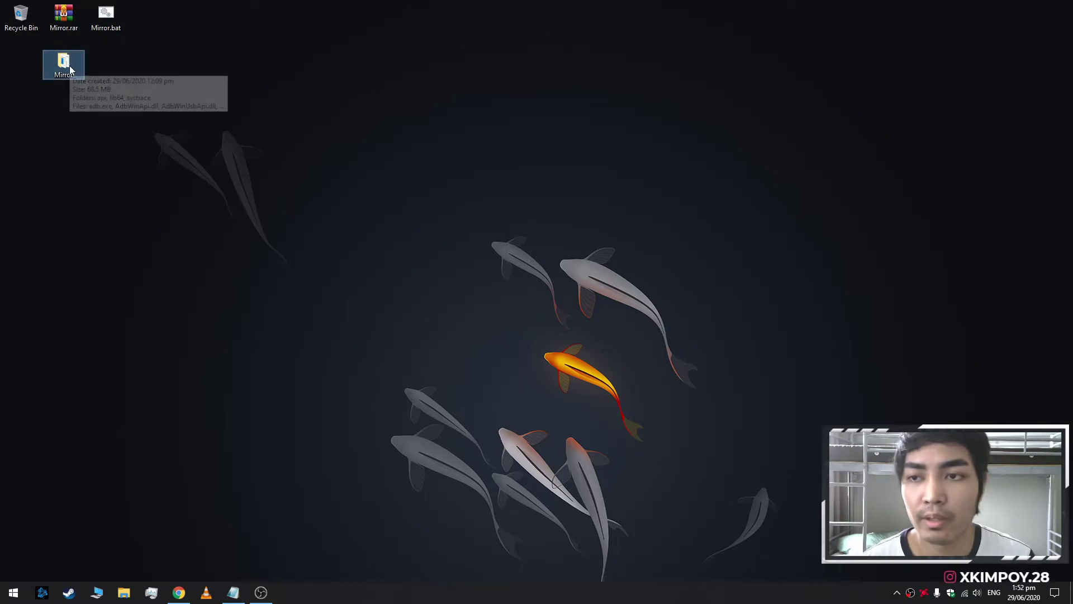
{"action": "double_click", "coordinate": [60, 71]}
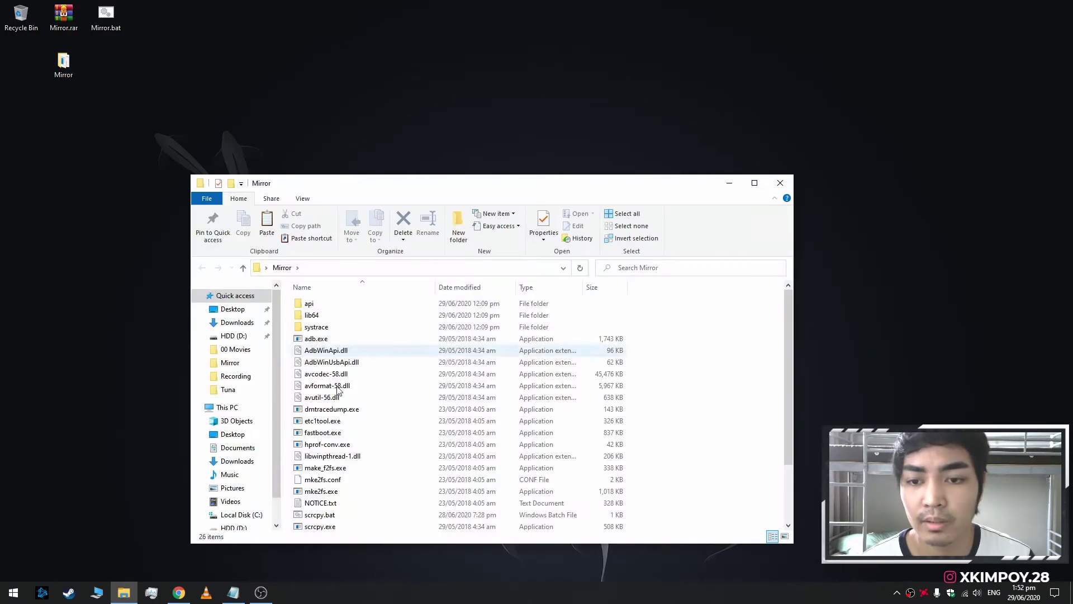
{"action": "left_click", "coordinate": [778, 183]}
{"action": "left_click_drag", "start_coordinate": [42, 135], "coordinate": [149, 68]}
Step: Copy the desktop Mirror folder and go to Local Disk (C:), the destination for the copy
{"action": "right_click", "coordinate": [81, 70]}
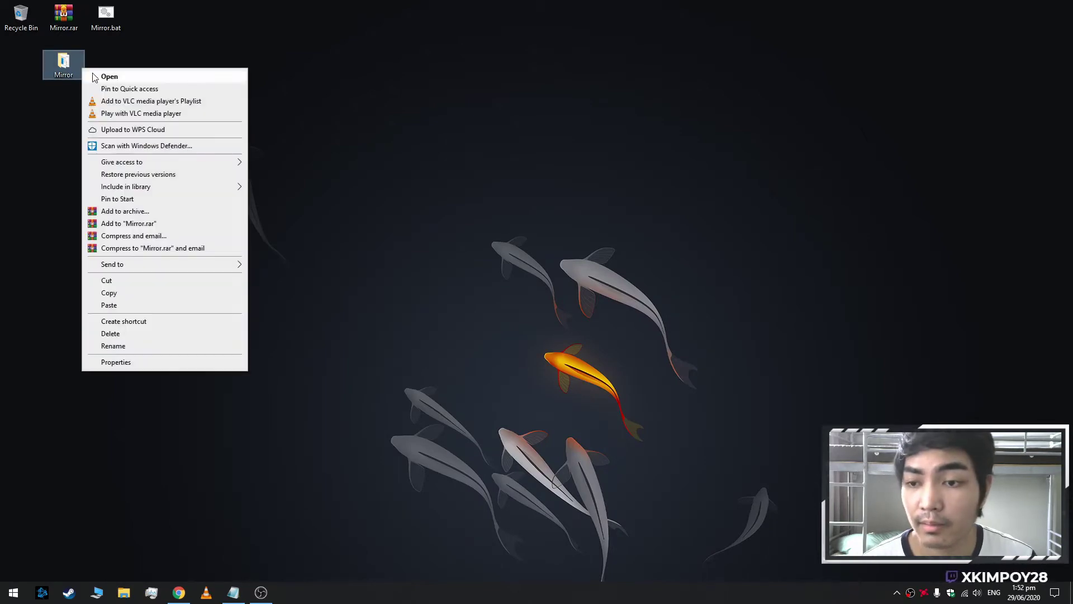
{"action": "left_click", "coordinate": [140, 294]}
{"action": "left_click", "coordinate": [95, 594]}
{"action": "double_click", "coordinate": [391, 422]}
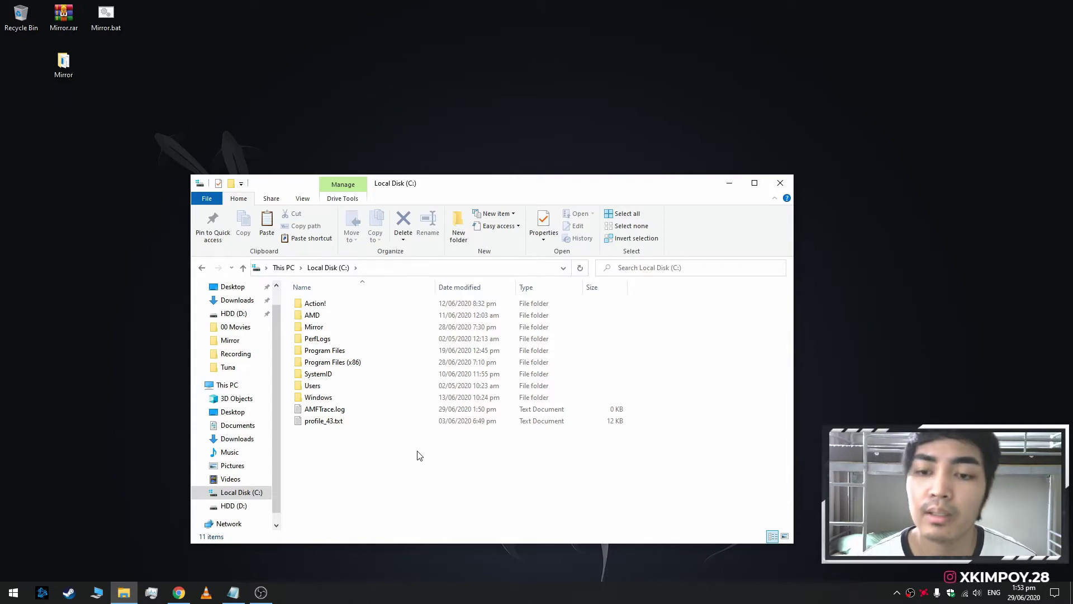
Step: Examine the contents of the Mirror folder on Local Disk (C:), return to the drive root and close the window
{"action": "double_click", "coordinate": [327, 330]}
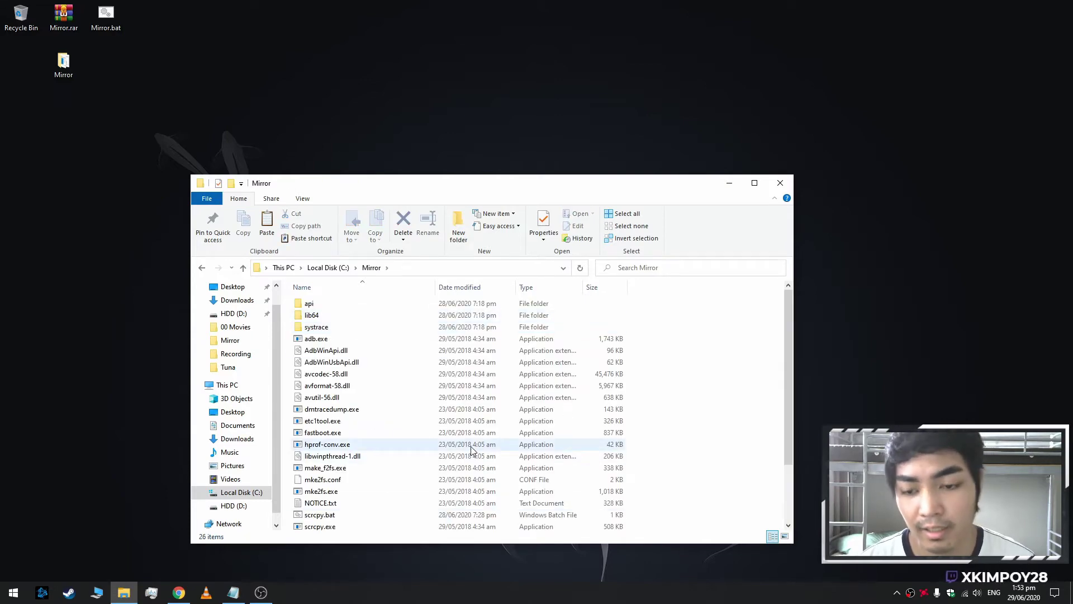
{"action": "scroll", "coordinate": [436, 391], "scroll_direction": "down", "scroll_amount": 2}
{"action": "scroll", "coordinate": [414, 371], "scroll_direction": "up", "scroll_amount": 2}
{"action": "scroll", "coordinate": [414, 371], "scroll_direction": "down", "scroll_amount": 2}
{"action": "scroll", "coordinate": [383, 366], "scroll_direction": "up", "scroll_amount": 2}
{"action": "key", "text": "alt+Left"}
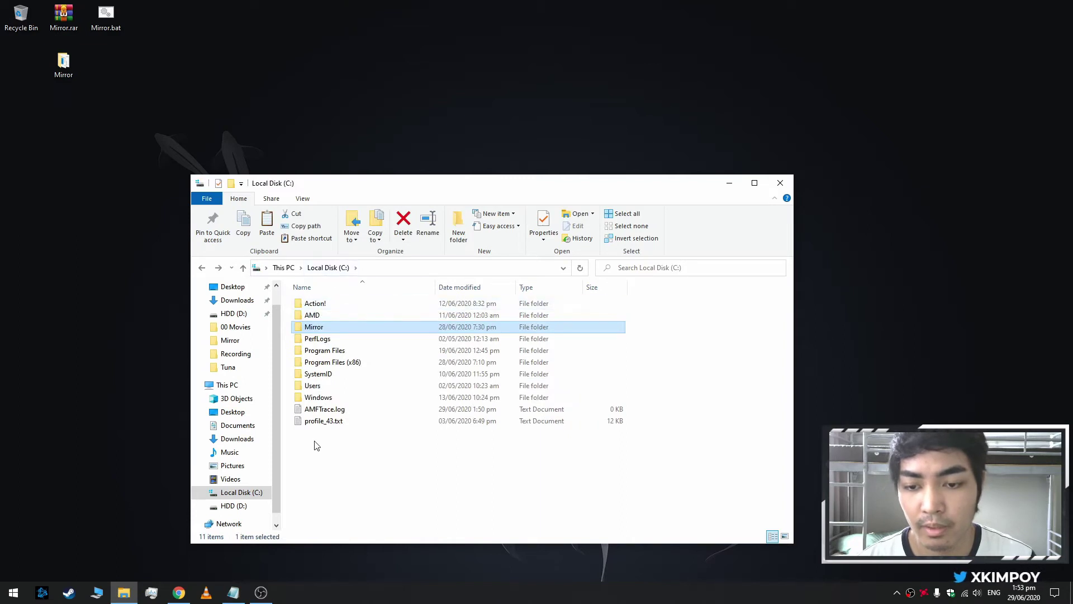
{"action": "left_click", "coordinate": [334, 445]}
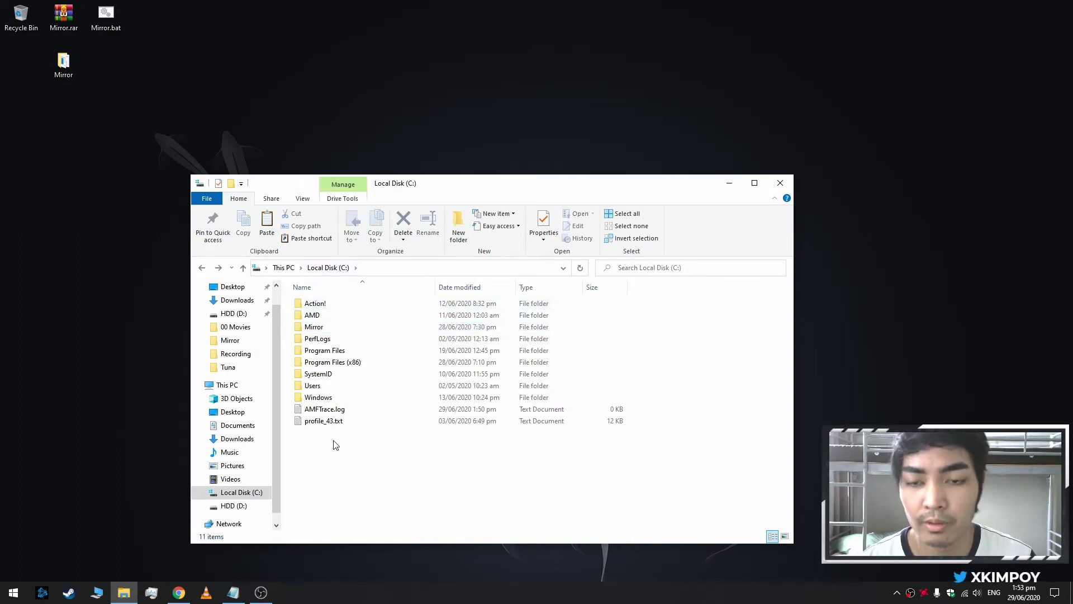
{"action": "left_click", "coordinate": [779, 186]}
Step: Move the desktop Mirror folder back beneath the Recycle Bin and run Mirror.bat to mirror the phone
{"action": "left_click_drag", "start_coordinate": [63, 64], "coordinate": [48, 67]}
{"action": "left_click", "coordinate": [108, 17]}
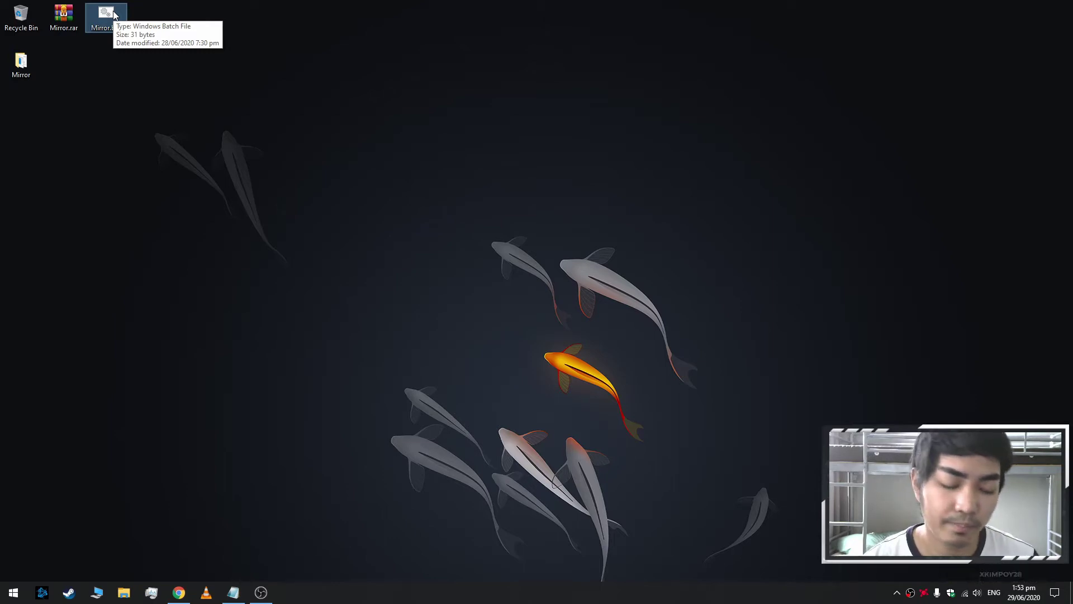
{"action": "key", "text": "Return"}
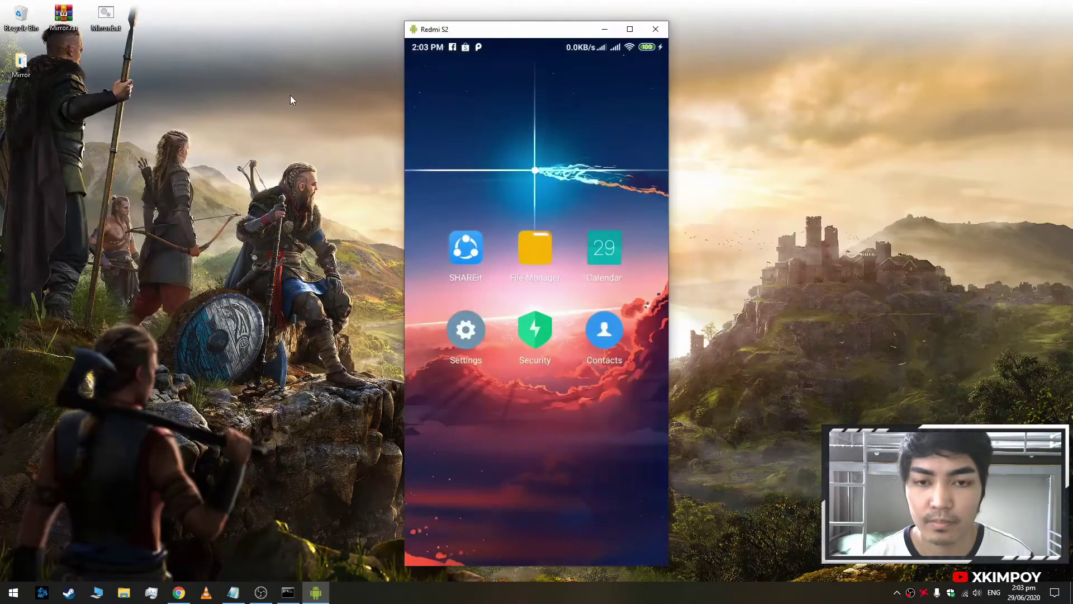
Step: Move the Redmi S2 mirror window toward the desktop's left side, briefly bringing up OBS to check its preview
{"action": "left_click_drag", "start_coordinate": [469, 33], "coordinate": [186, 38]}
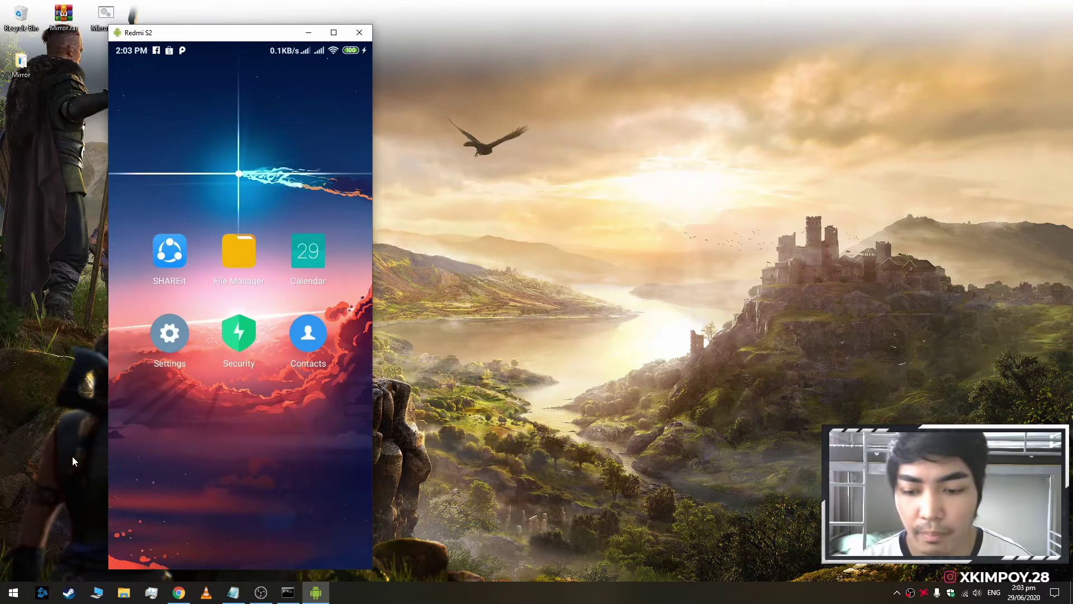
{"action": "left_click", "coordinate": [260, 594]}
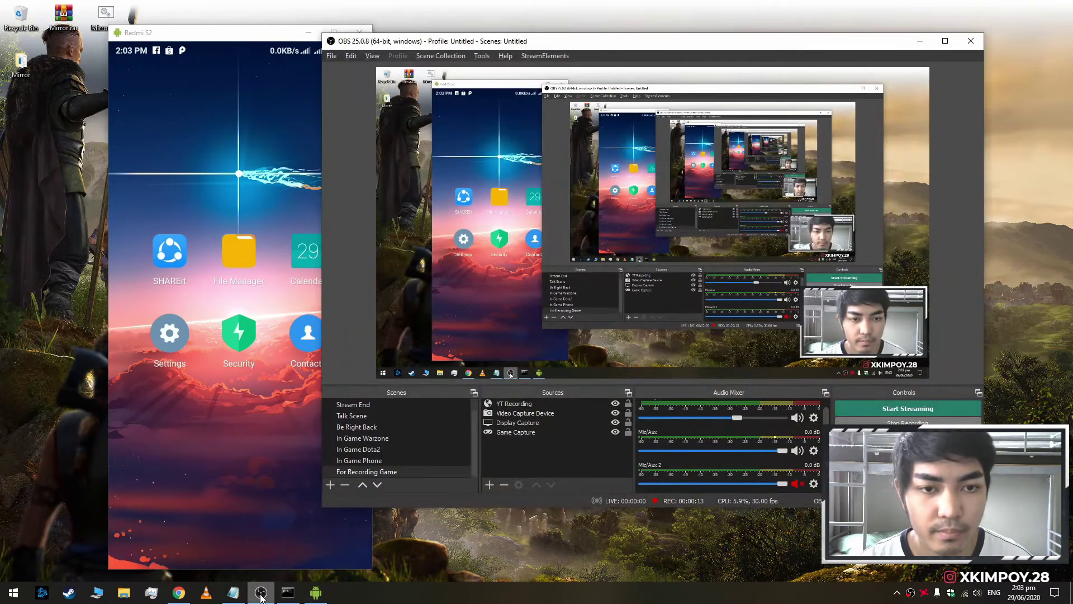
{"action": "left_click", "coordinate": [261, 594]}
{"action": "left_click_drag", "start_coordinate": [226, 39], "coordinate": [202, 41]}
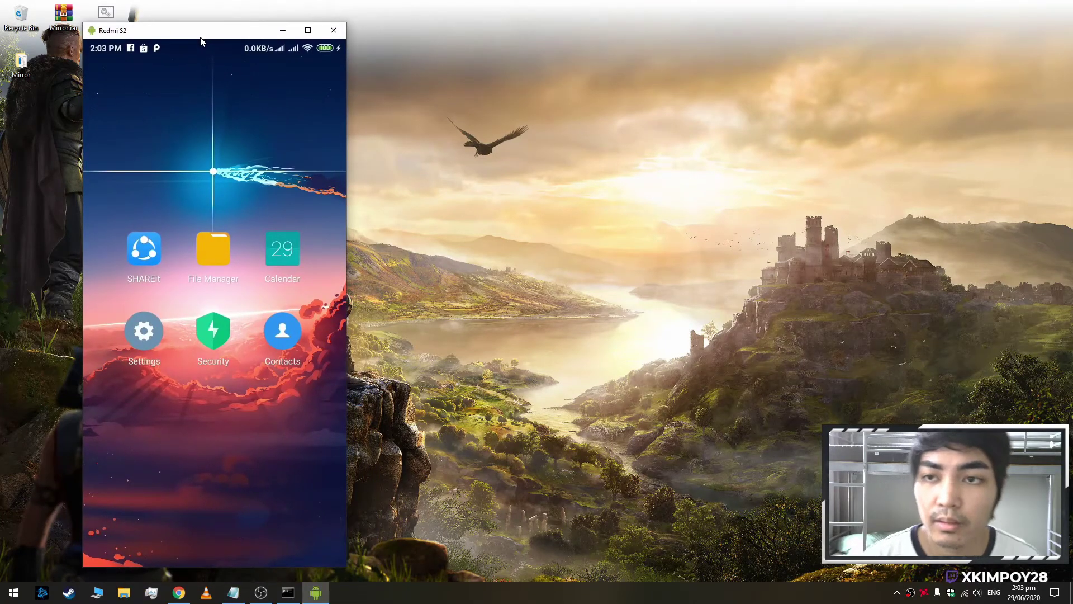
Step: Close the open app folder on the mirrored phone and open the phone's Settings
{"action": "left_click_drag", "start_coordinate": [194, 430], "coordinate": [203, 169]}
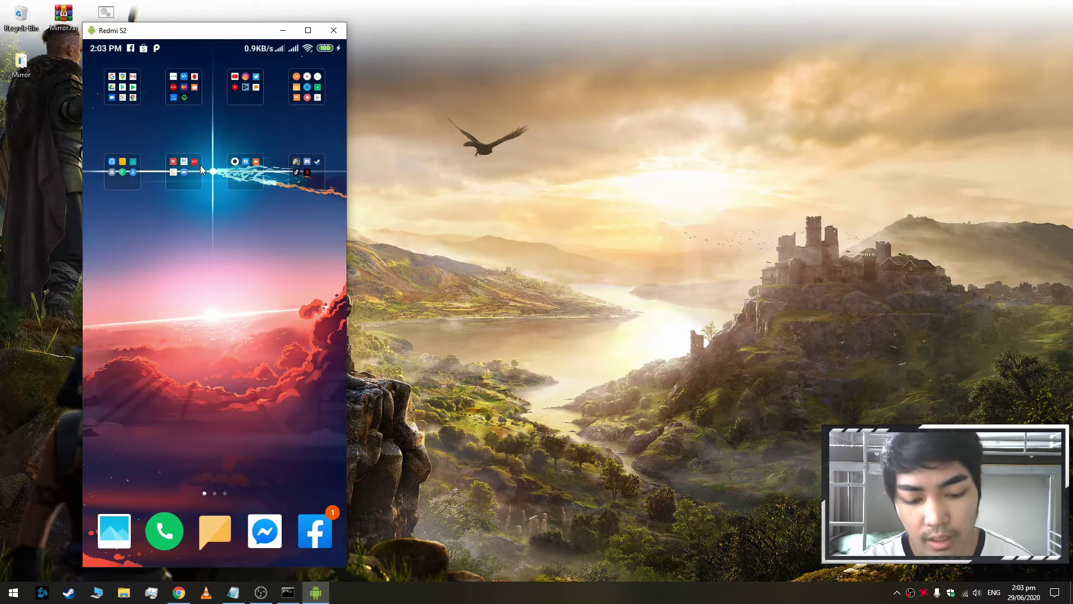
{"action": "left_click", "coordinate": [200, 166]}
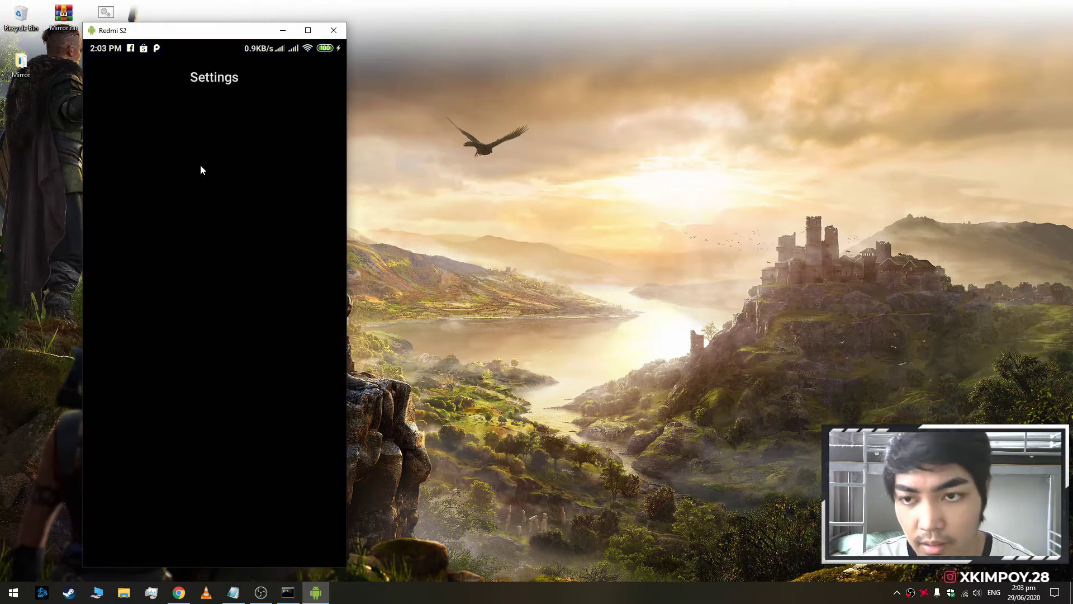
{"action": "left_click", "coordinate": [201, 166]}
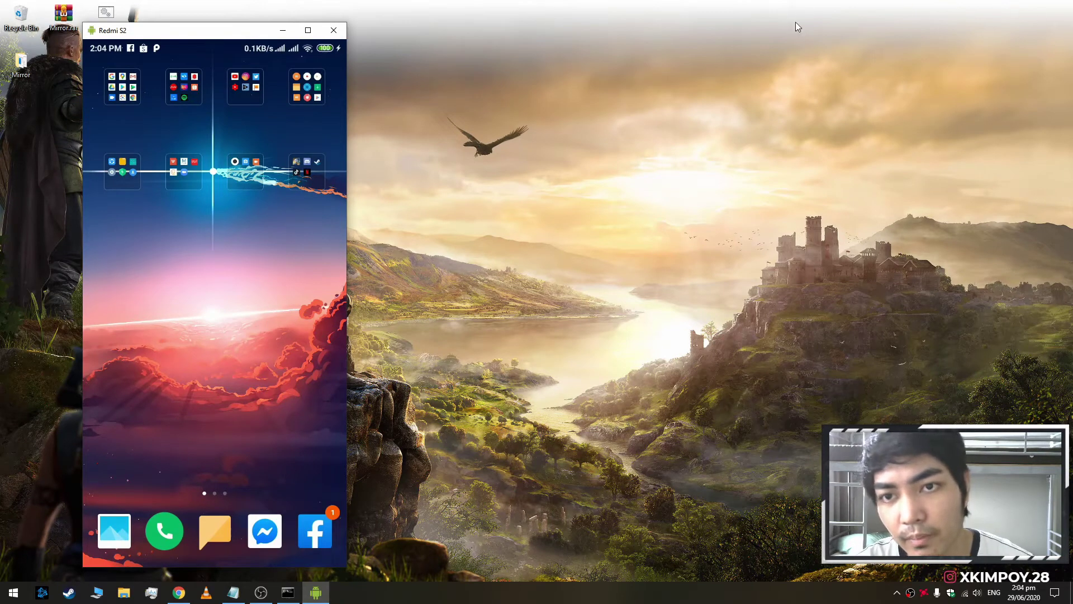
Step: Restart the phone mirroring by closing its window and running Mirror.bat again, and move the new window to the desktop's upper-left area
{"action": "left_click", "coordinate": [334, 30]}
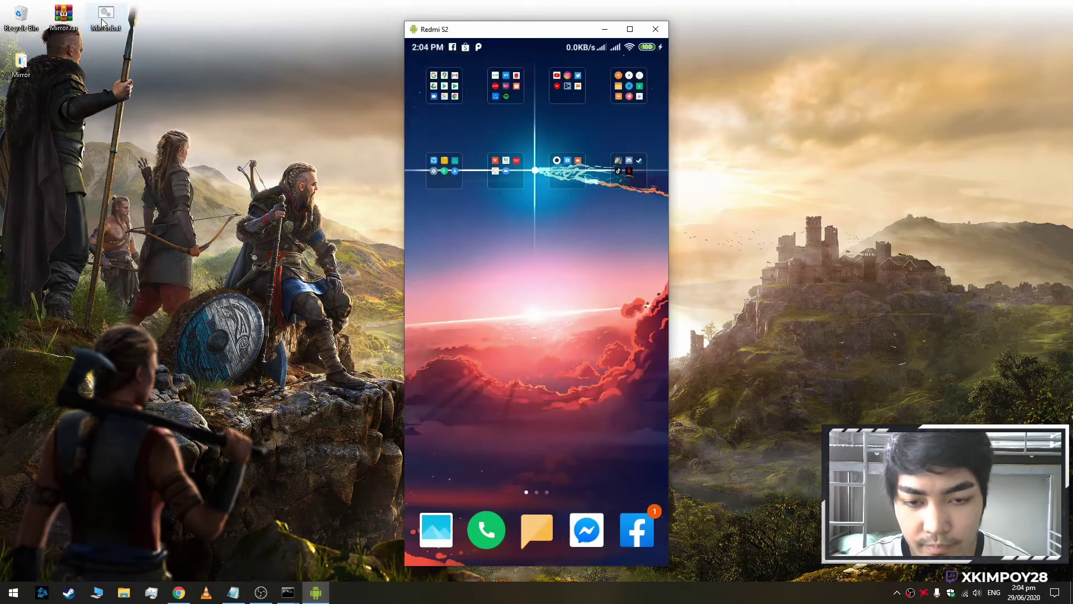
{"action": "left_click_drag", "start_coordinate": [575, 37], "coordinate": [233, 16]}
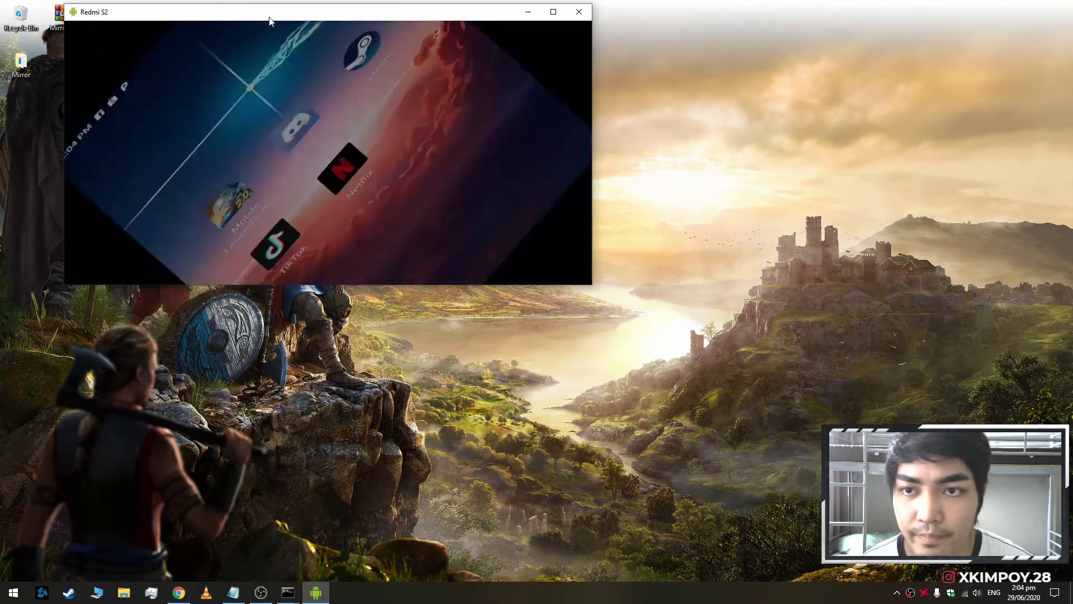
Step: Switch to OBS and place its window beside the mirrored phone window
{"action": "key", "text": "alt+Tab"}
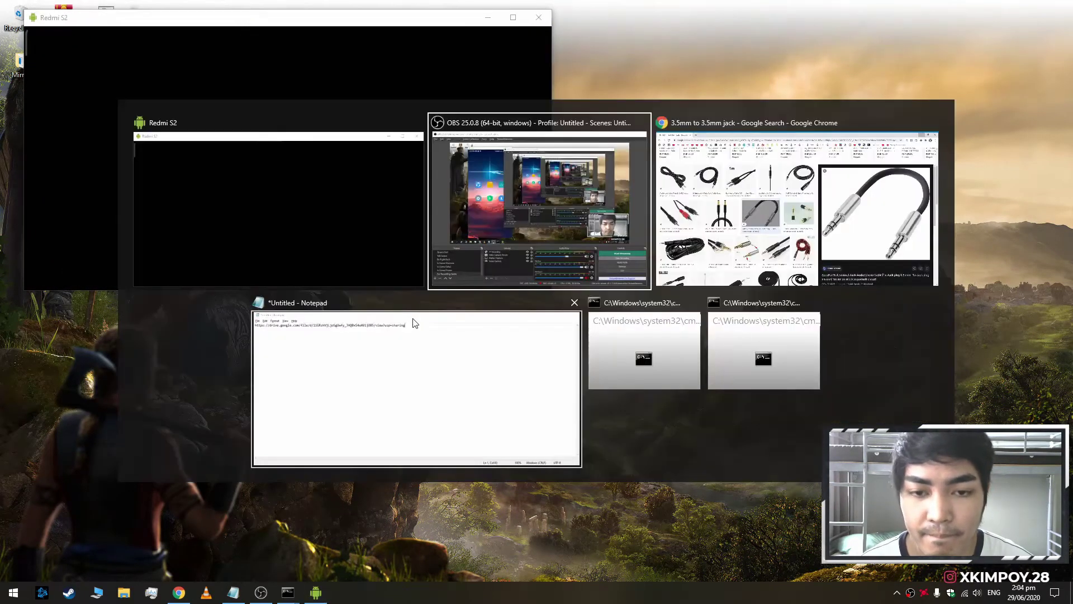
{"action": "left_click_drag", "start_coordinate": [715, 47], "coordinate": [783, 33]}
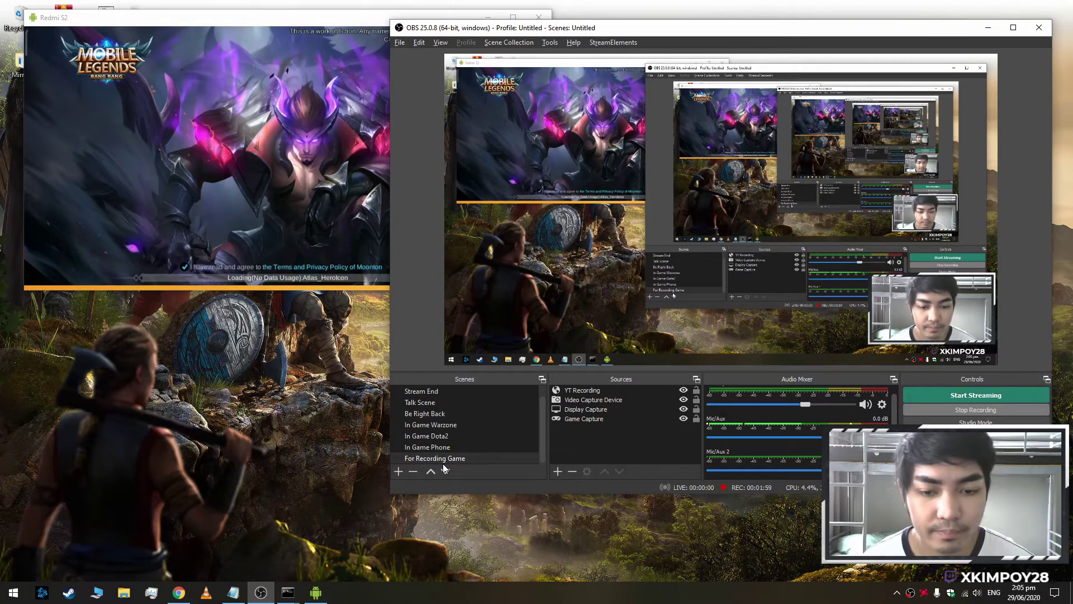
{"action": "left_click", "coordinate": [394, 473]}
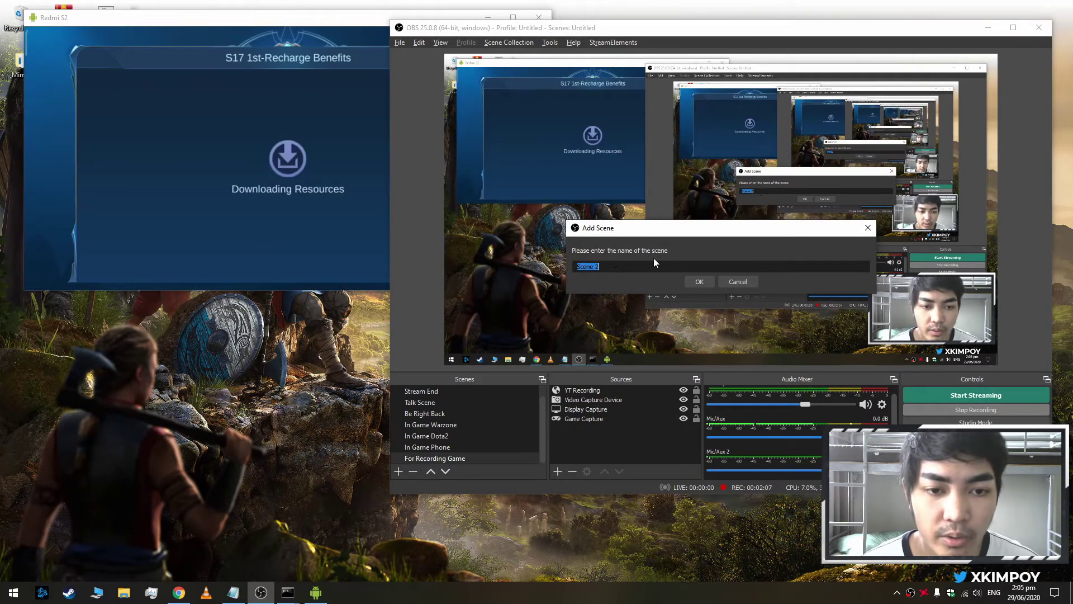
{"action": "type", "text": "asdsa"}
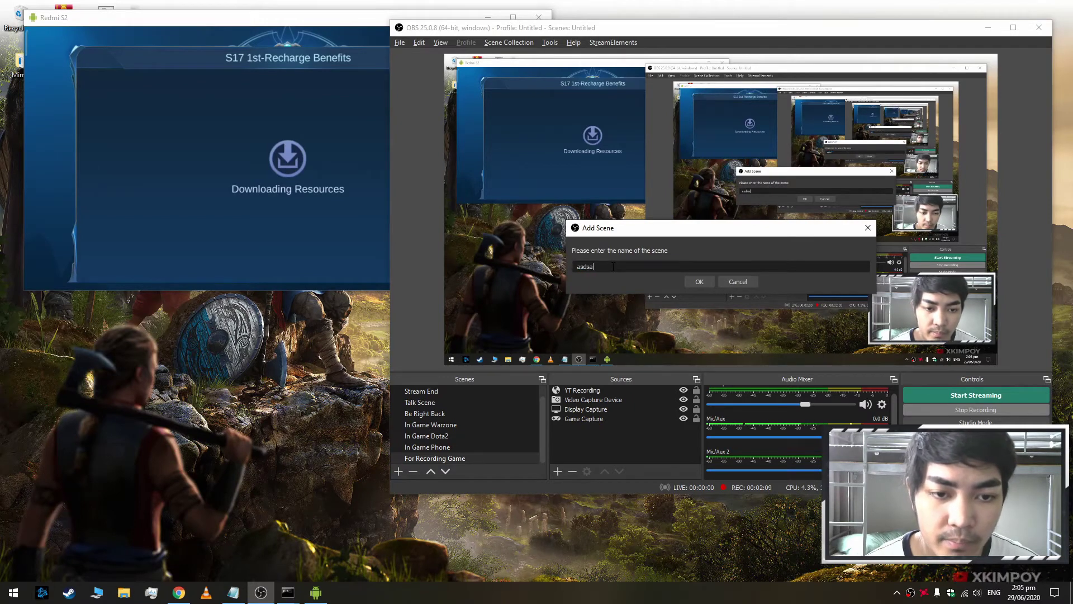
{"action": "left_click", "coordinate": [734, 282]}
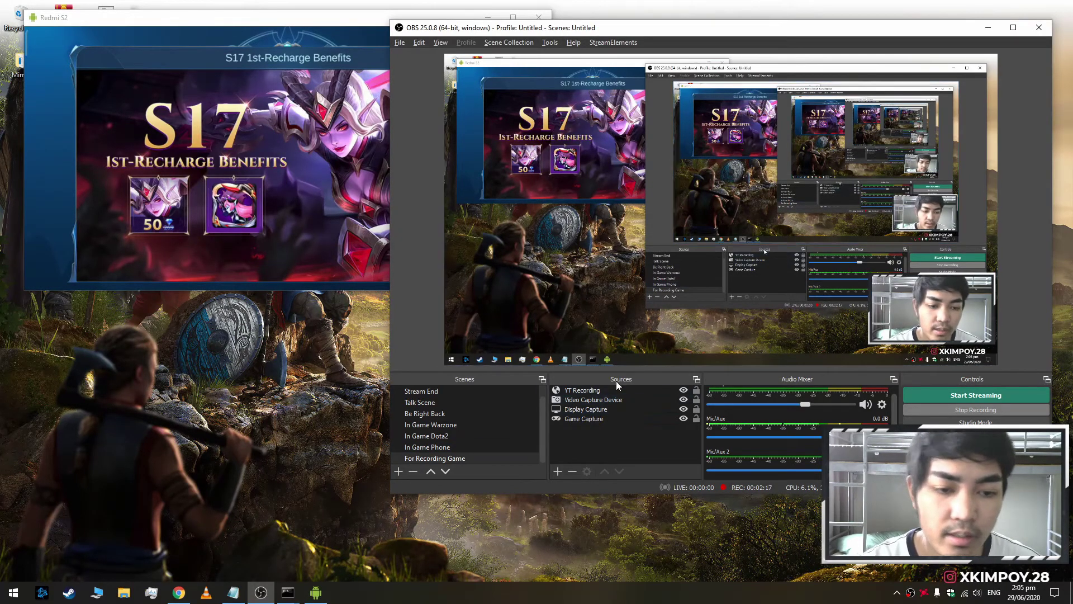
Step: Check the available source types and the option for running OBS Studio as administrator
{"action": "left_click", "coordinate": [556, 472]}
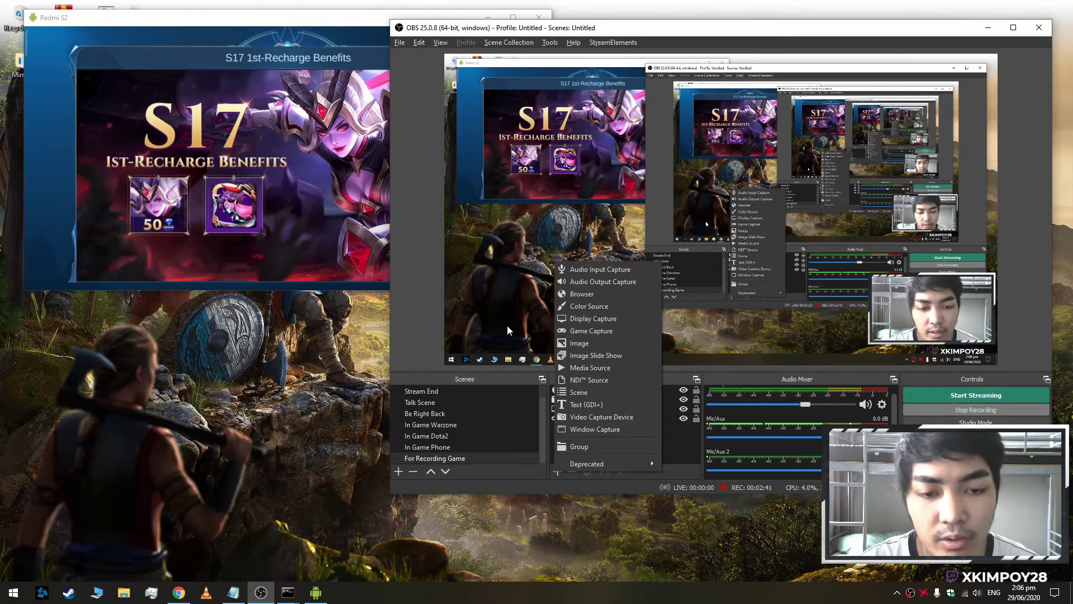
{"action": "mouse_move", "coordinate": [262, 591]}
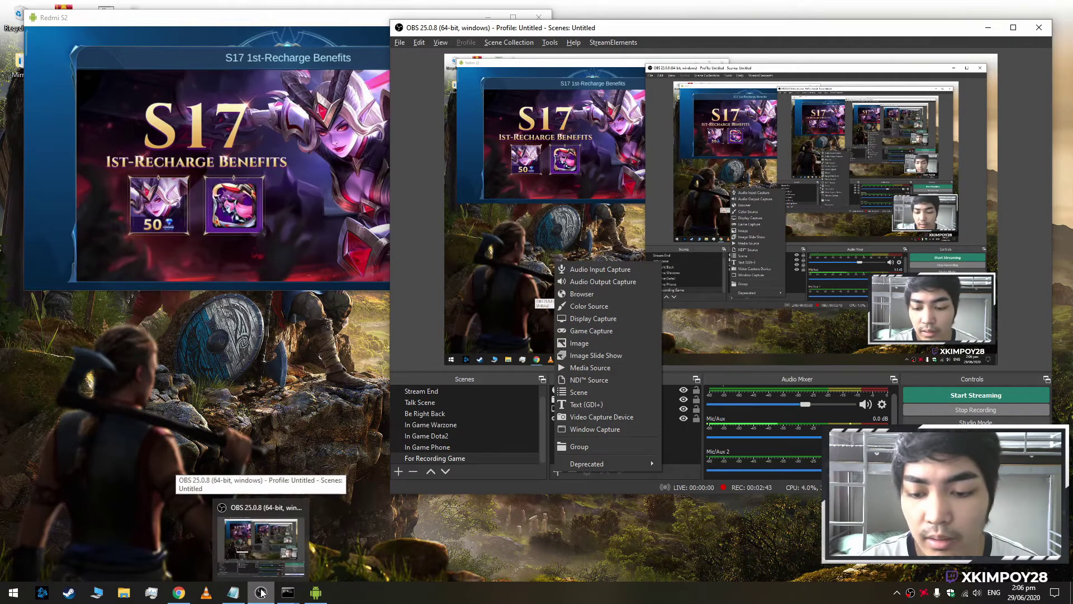
{"action": "right_click", "coordinate": [261, 592]}
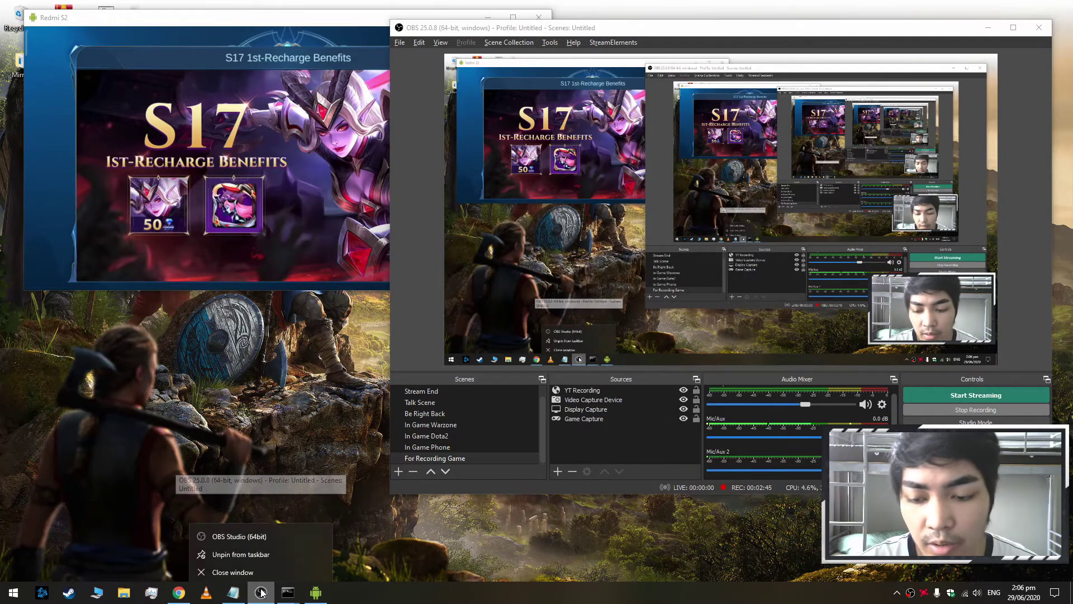
{"action": "right_click", "coordinate": [247, 531]}
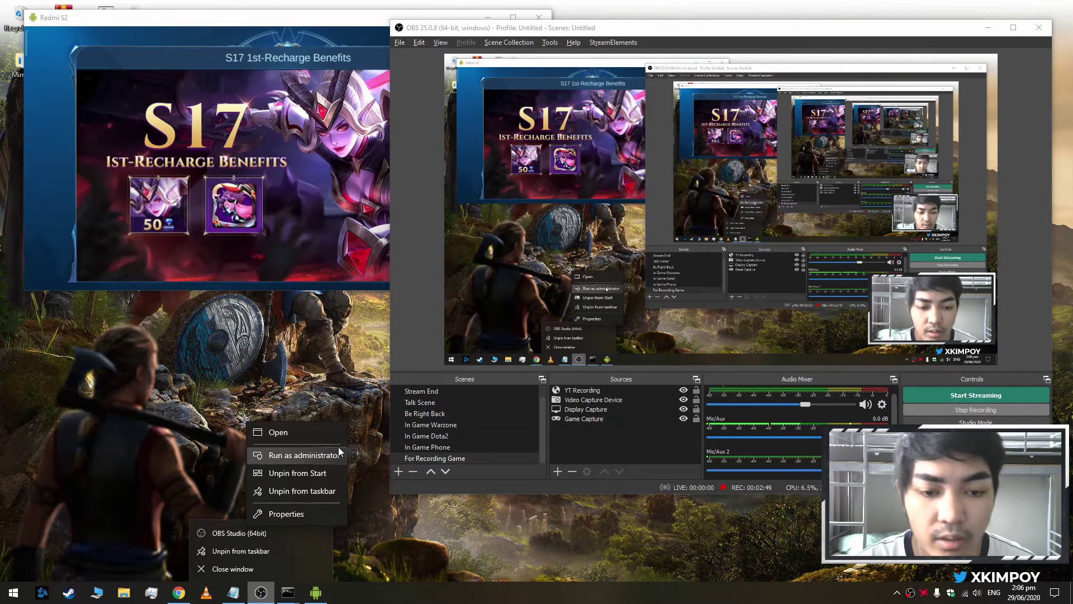
{"action": "left_click", "coordinate": [571, 439]}
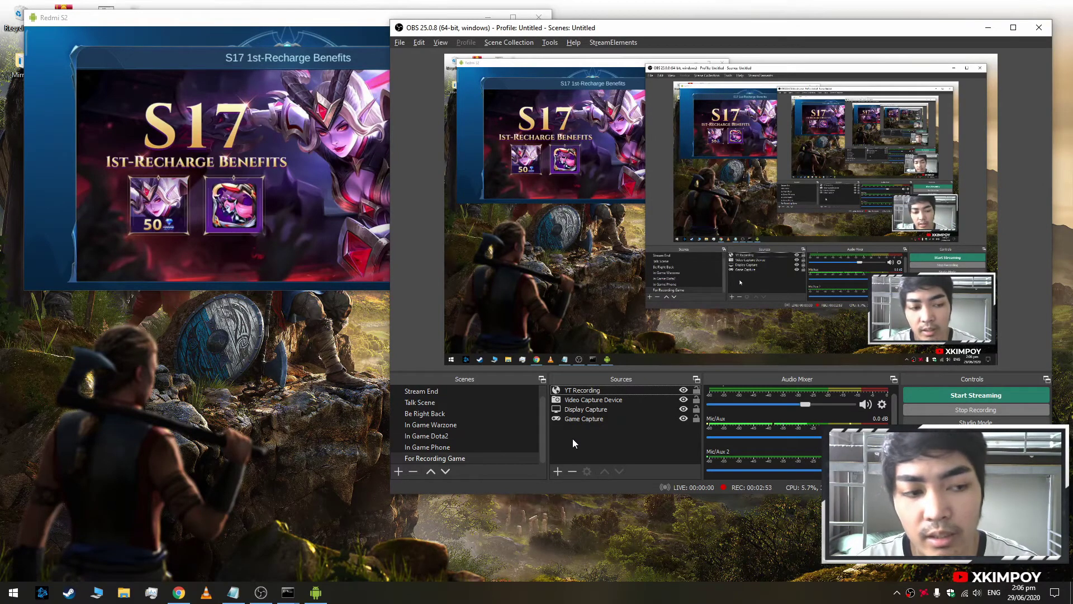
Step: Try adding a new Window Capture source that captures the [scrcpy.exe]: Redmi S2 window
{"action": "left_click", "coordinate": [558, 472]}
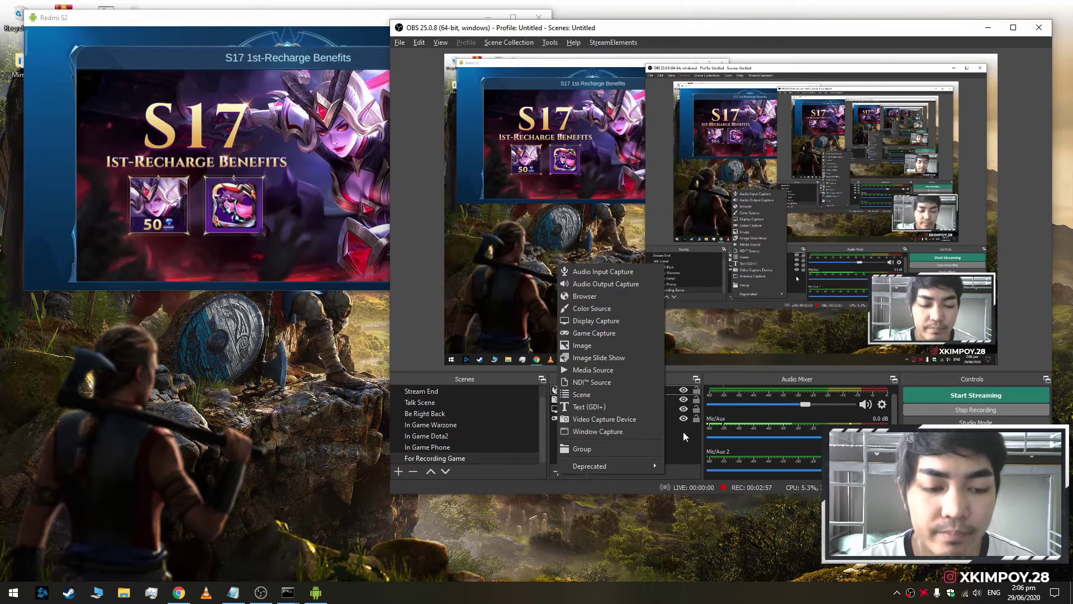
{"action": "left_click", "coordinate": [632, 430]}
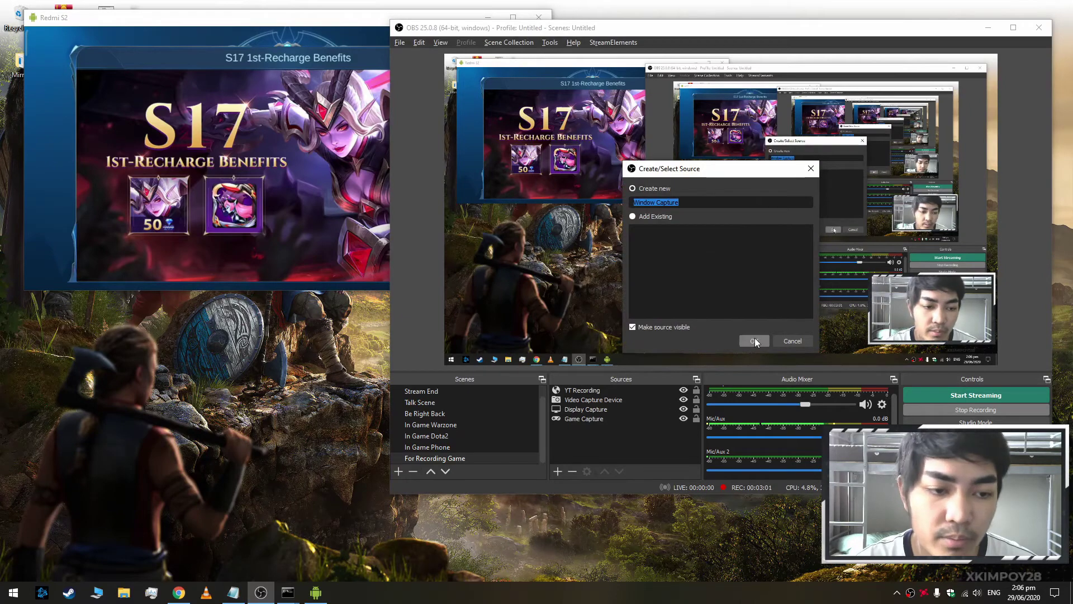
{"action": "left_click", "coordinate": [755, 338]}
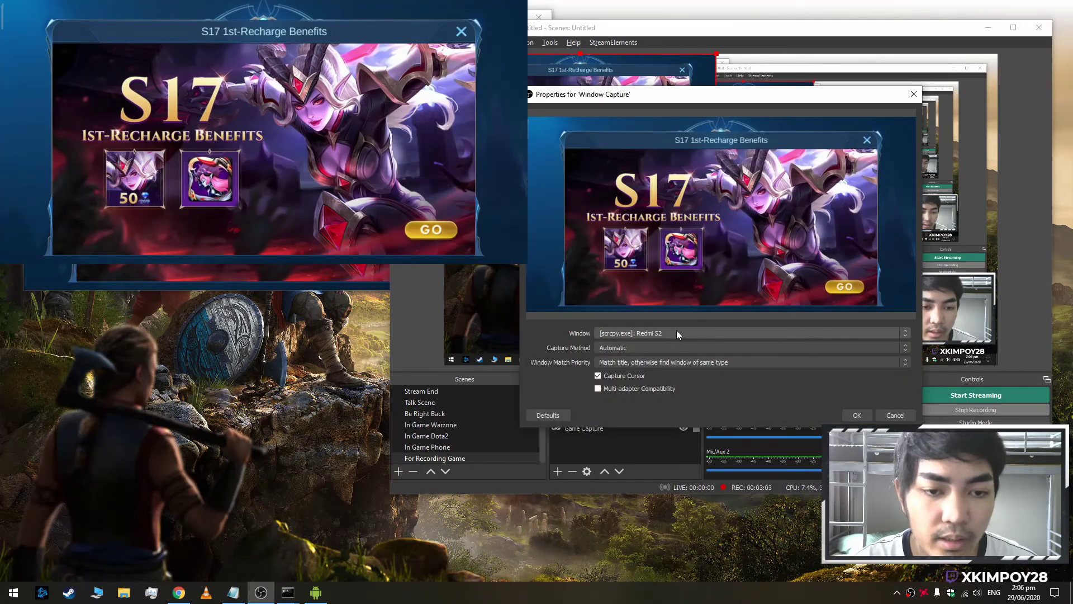
{"action": "left_click", "coordinate": [655, 334]}
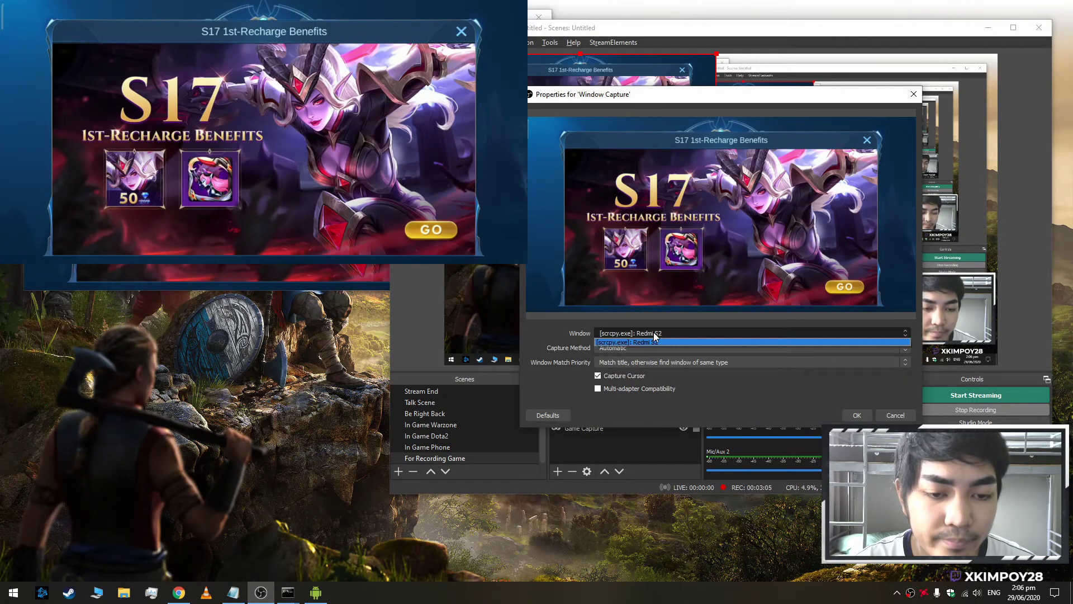
{"action": "left_click", "coordinate": [654, 336]}
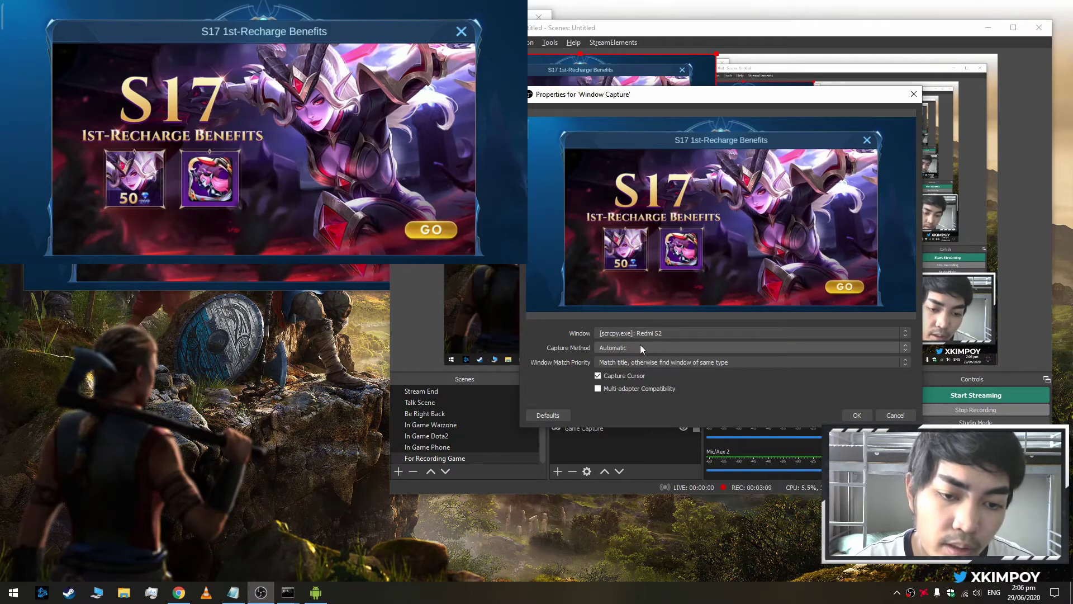
Step: Examine the capture methods offered for the window capture, keeping Automatic selected
{"action": "left_click", "coordinate": [640, 348]}
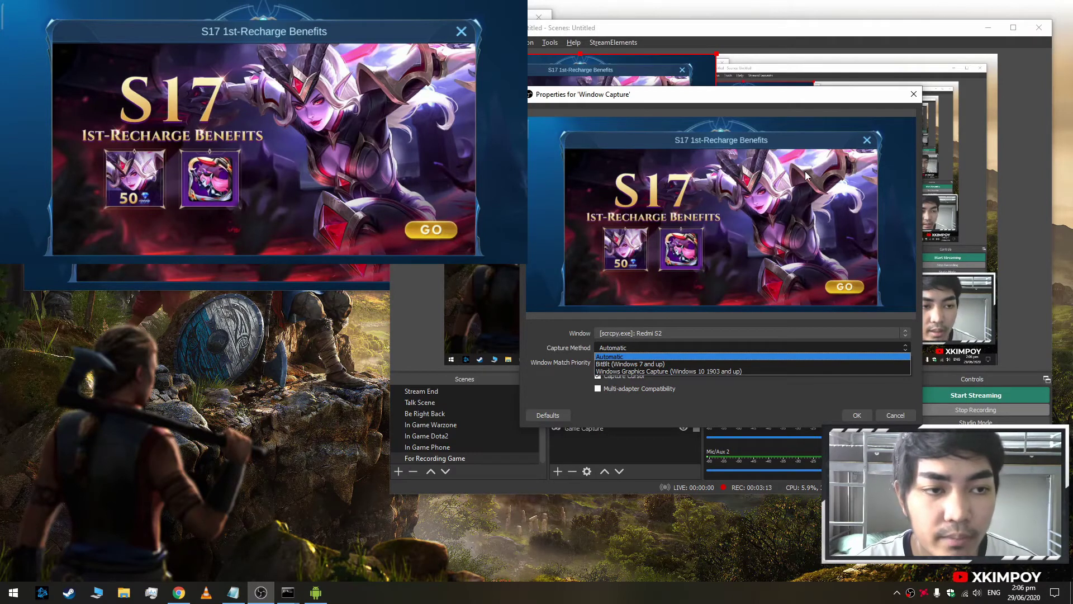
{"action": "left_click", "coordinate": [785, 116]}
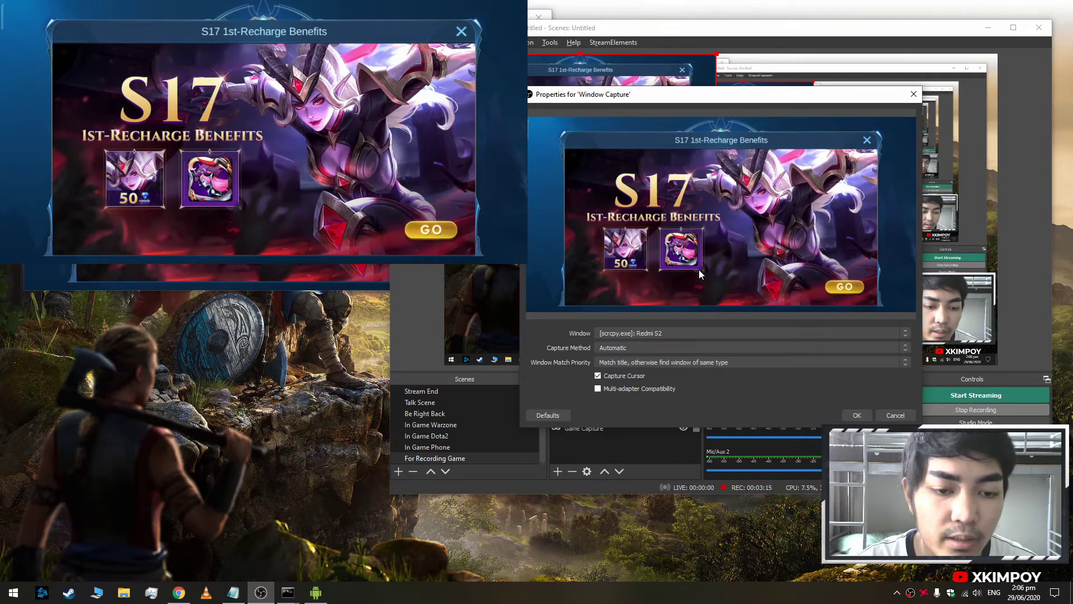
{"action": "left_click", "coordinate": [639, 347]}
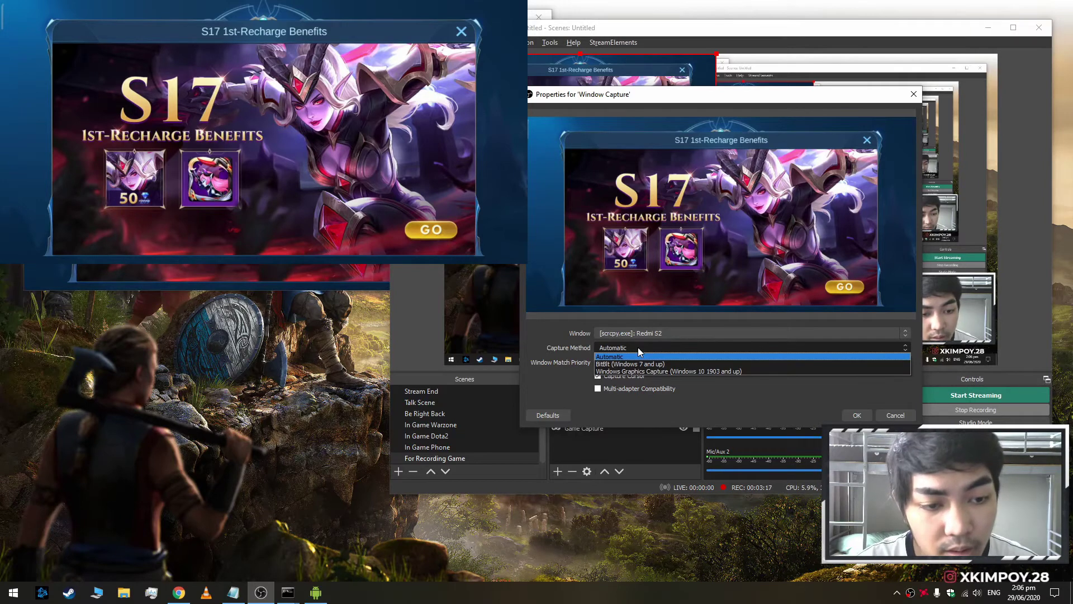
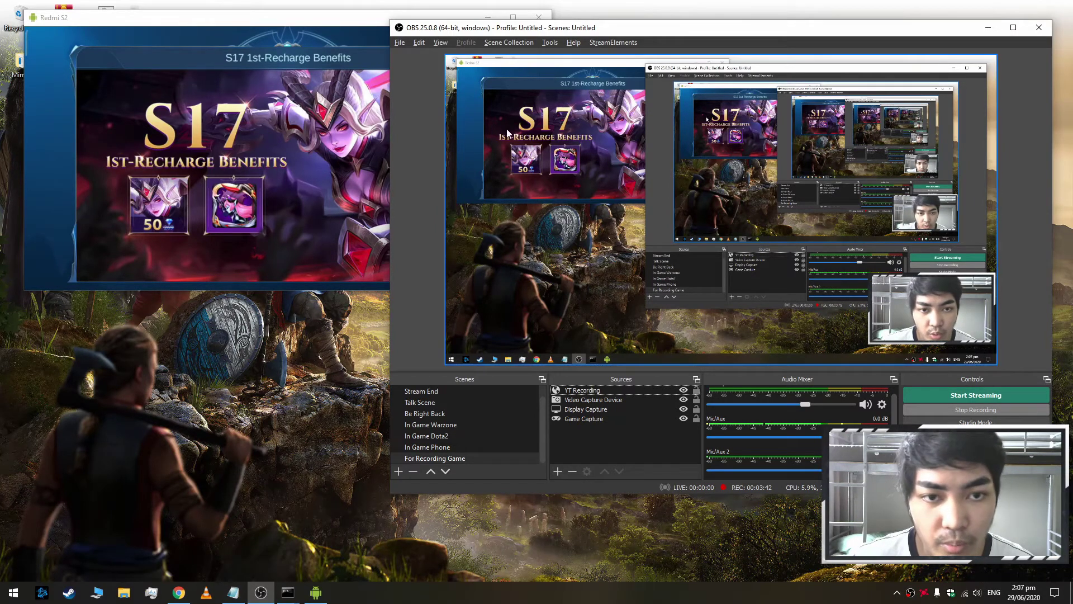
Step: Minimize the mirrored phone window and switch to Chrome's image results, keeping OBS out of the way
{"action": "left_click", "coordinate": [369, 12]}
{"action": "left_click", "coordinate": [316, 592]}
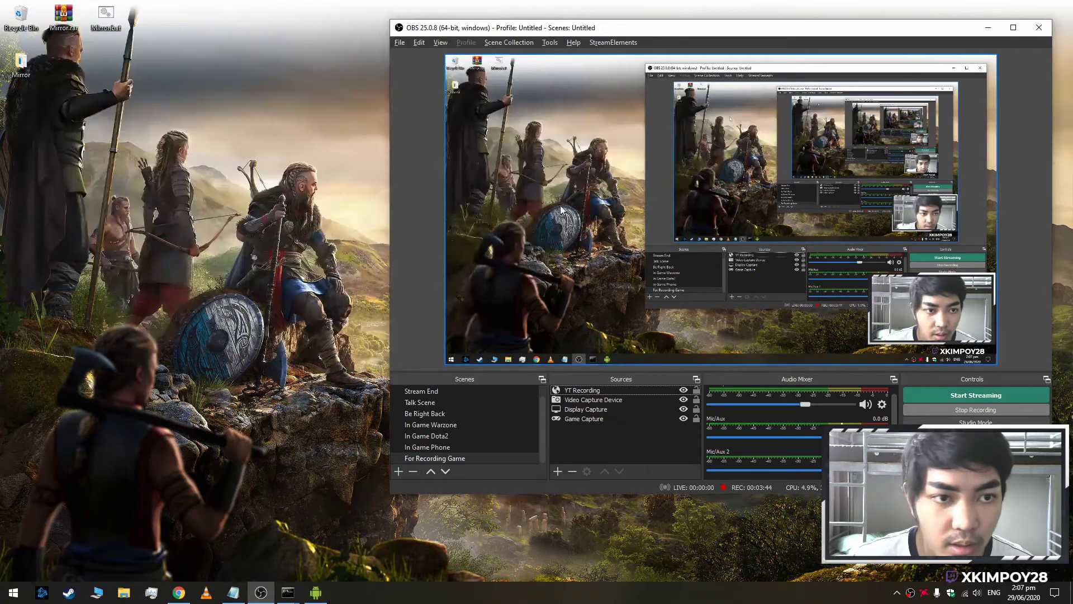
{"action": "left_click", "coordinate": [177, 595]}
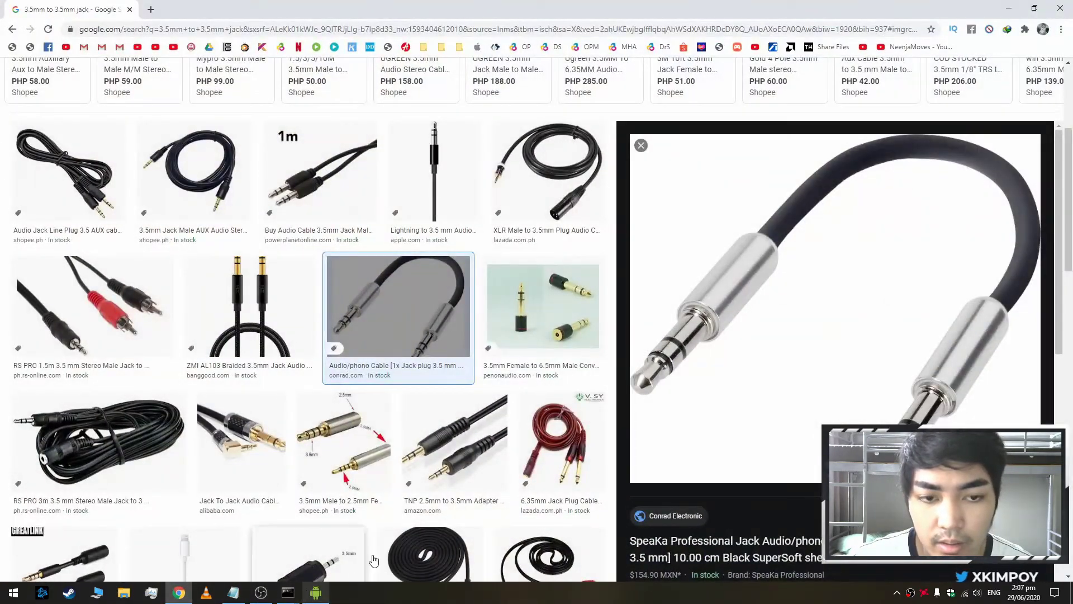
{"action": "left_click", "coordinate": [259, 596]}
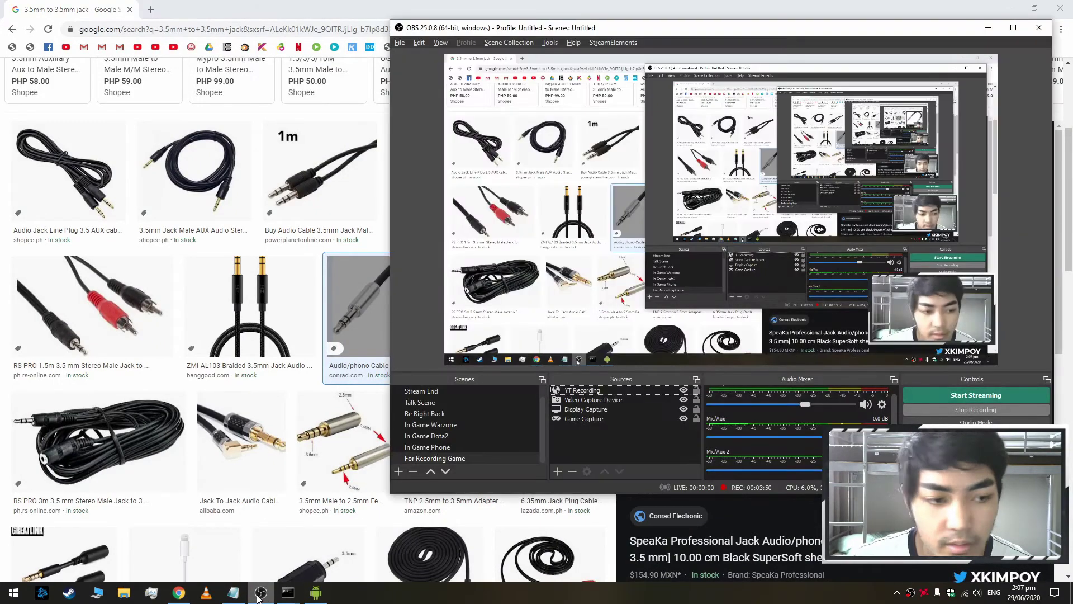
{"action": "left_click", "coordinate": [260, 596]}
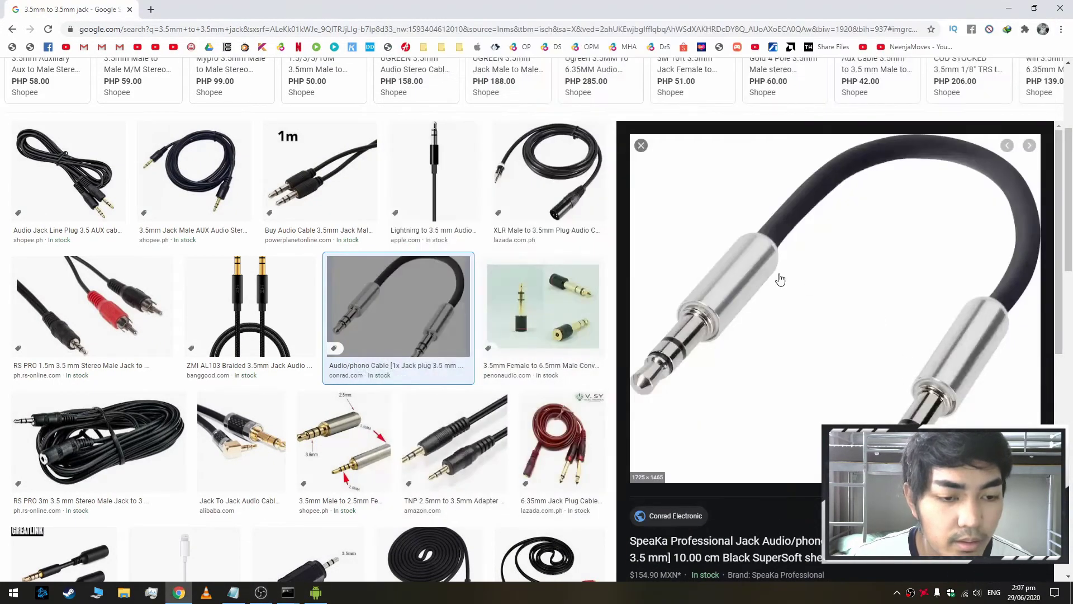
Step: Examine the search term and the enlarged picture of the 3.5mm to 3.5mm jack cable
{"action": "scroll", "coordinate": [761, 355], "scroll_direction": "up", "scroll_amount": 5}
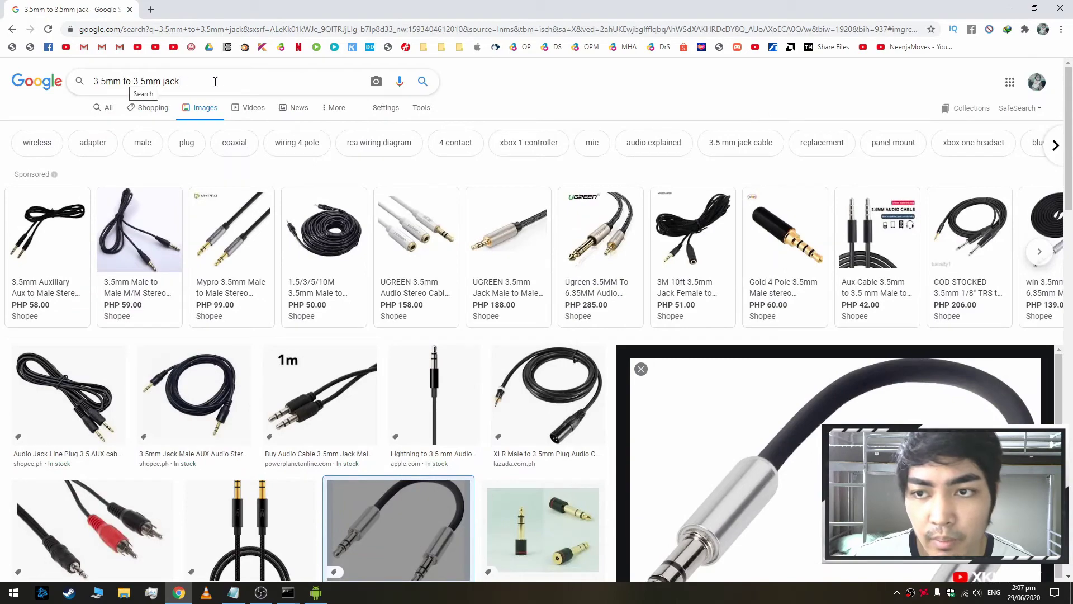
{"action": "left_click_drag", "start_coordinate": [180, 82], "coordinate": [5, 96]}
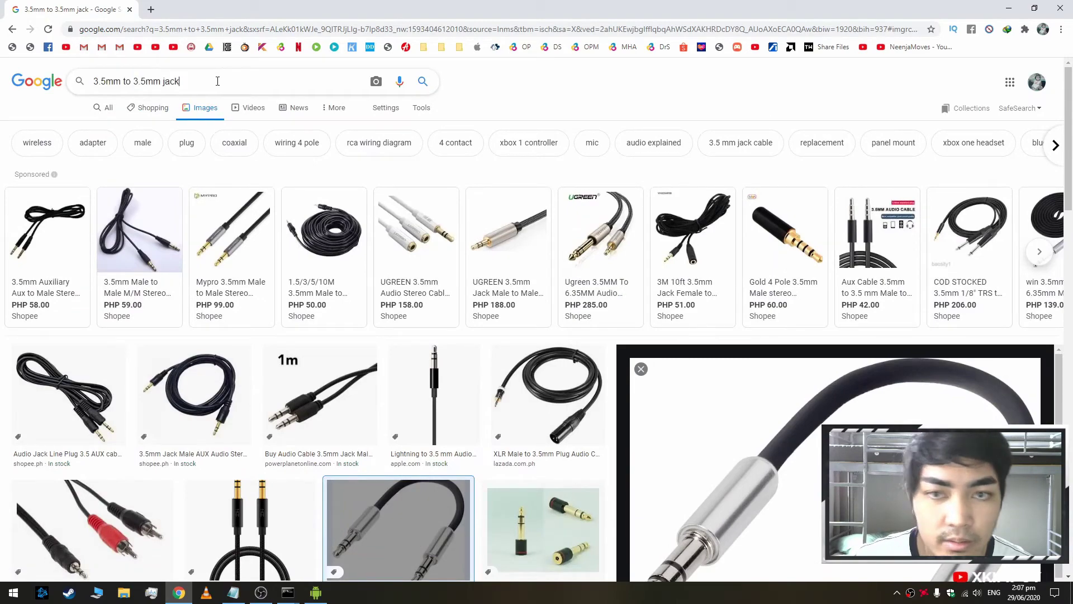
{"action": "scroll", "coordinate": [507, 150], "scroll_direction": "down", "scroll_amount": 5}
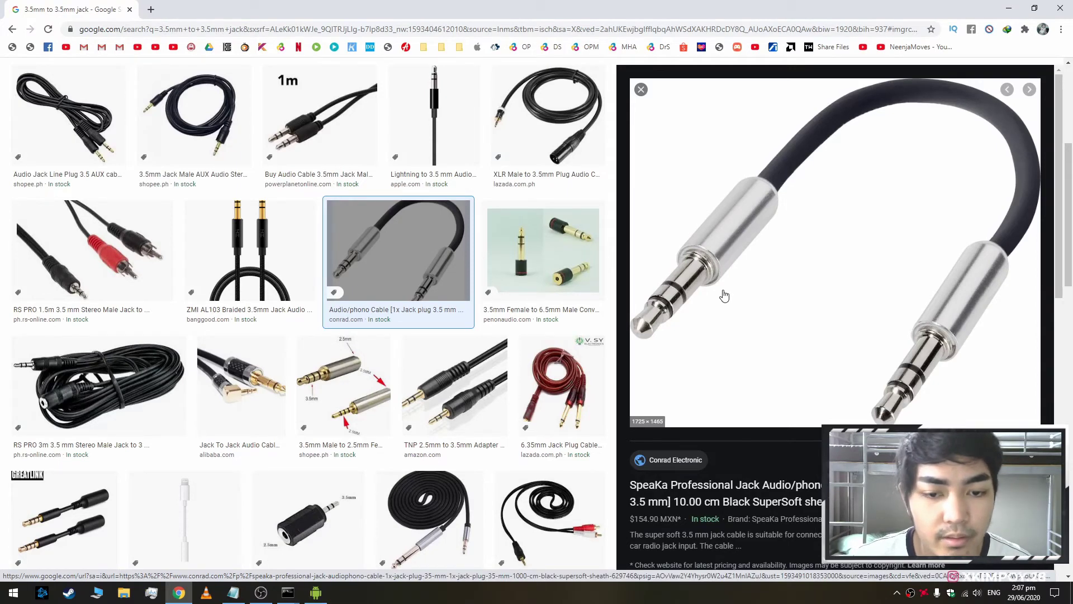
{"action": "scroll", "coordinate": [725, 295], "scroll_direction": "up", "scroll_amount": 1}
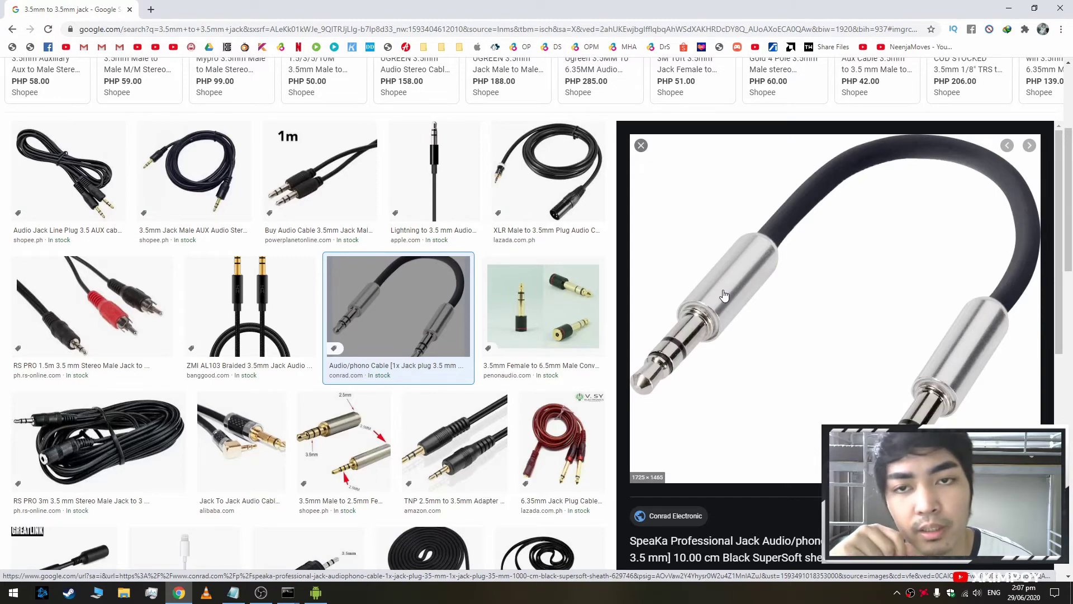
{"action": "scroll", "coordinate": [724, 295], "scroll_direction": "up", "scroll_amount": 4}
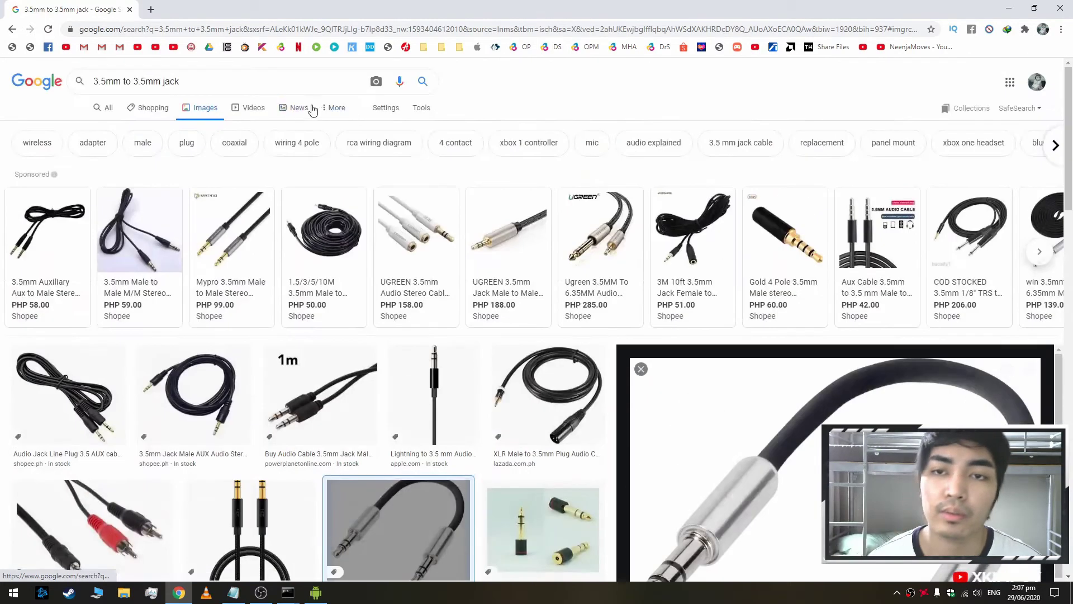
Step: Search Google Images for "jack at the back of the computer" in a new tab
{"action": "left_click", "coordinate": [150, 9]}
{"action": "type", "text": "back"}
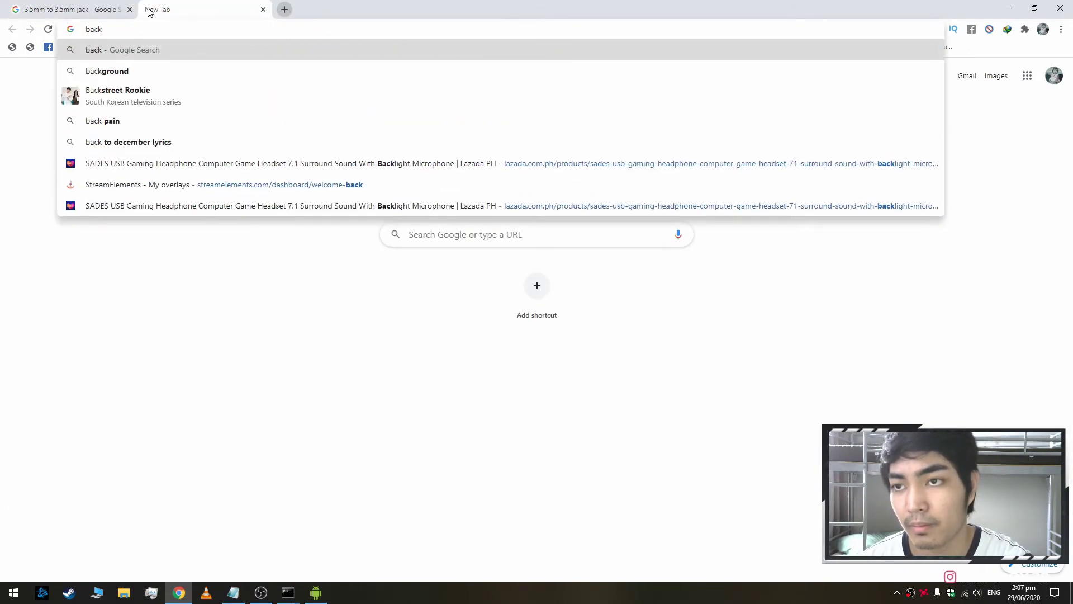
{"action": "key", "text": "ctrl+a"}
{"action": "type", "text": "jack at the b"}
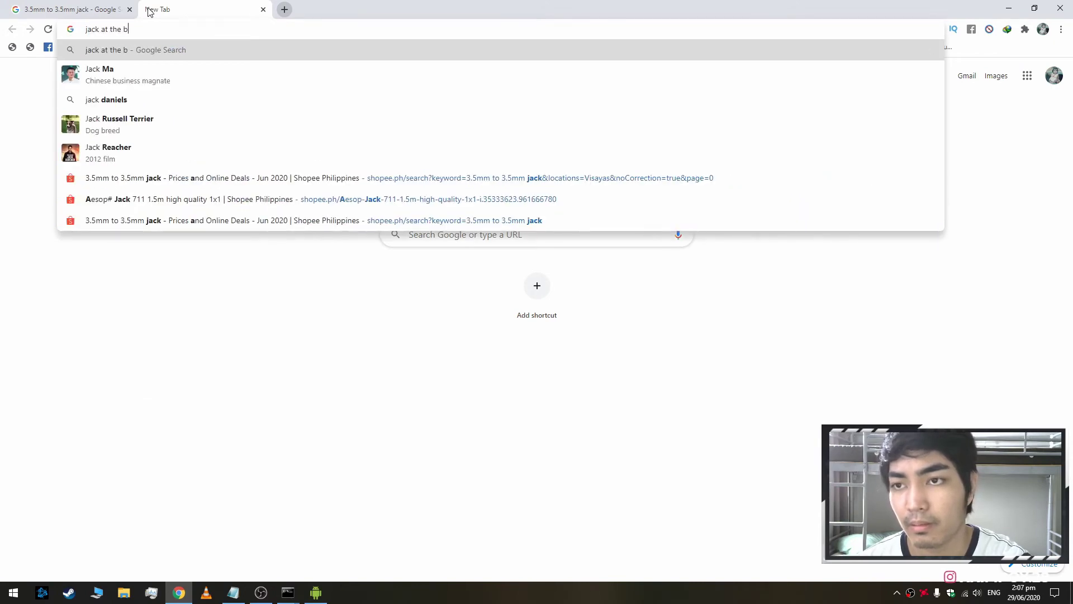
{"action": "type", "text": "ack of the computer"}
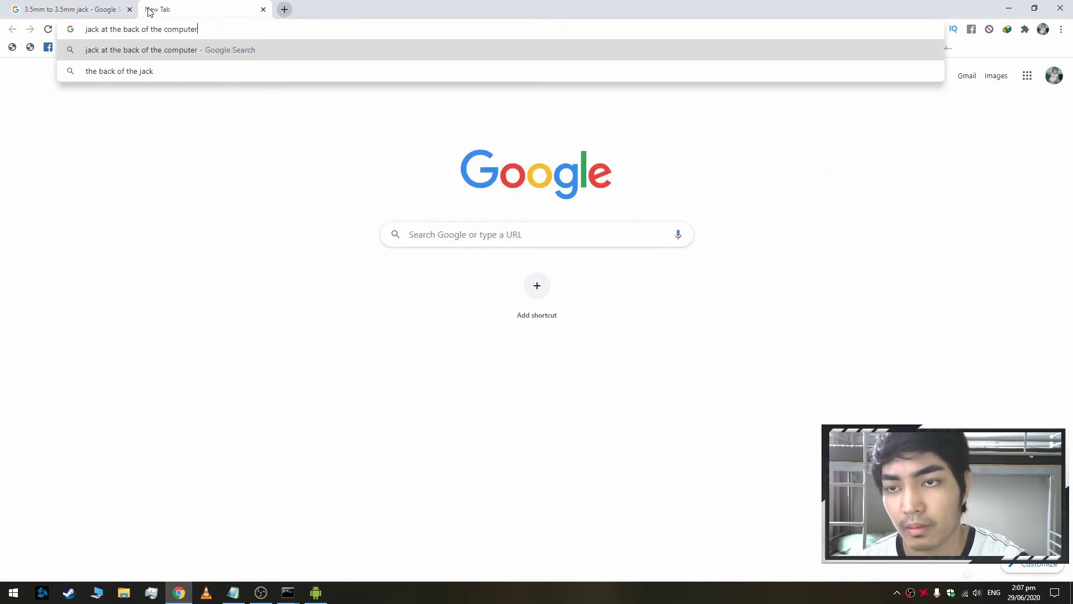
{"action": "key", "text": "Return"}
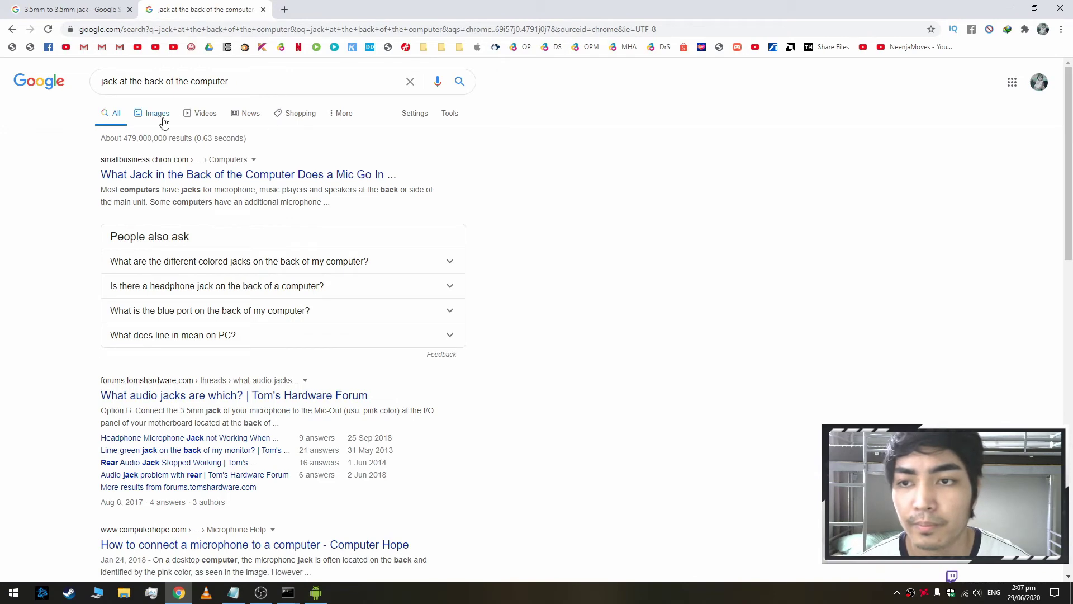
{"action": "left_click", "coordinate": [157, 114]}
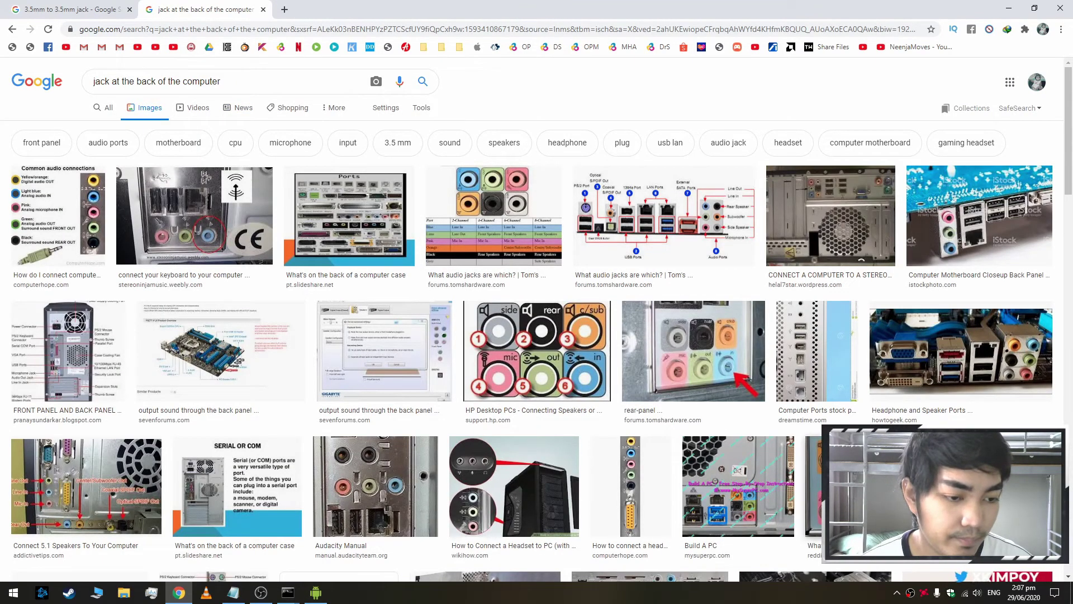
Step: View the enlarged picture of rear audio ports with the blue jack circled, and close that search tab
{"action": "left_click", "coordinate": [221, 252]}
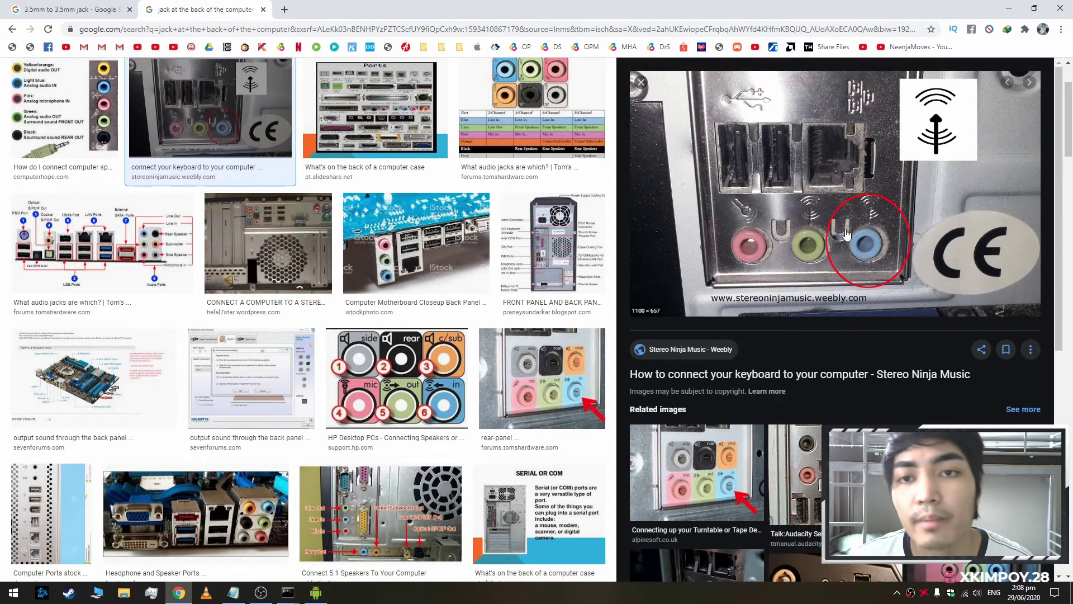
{"action": "left_click", "coordinate": [263, 9]}
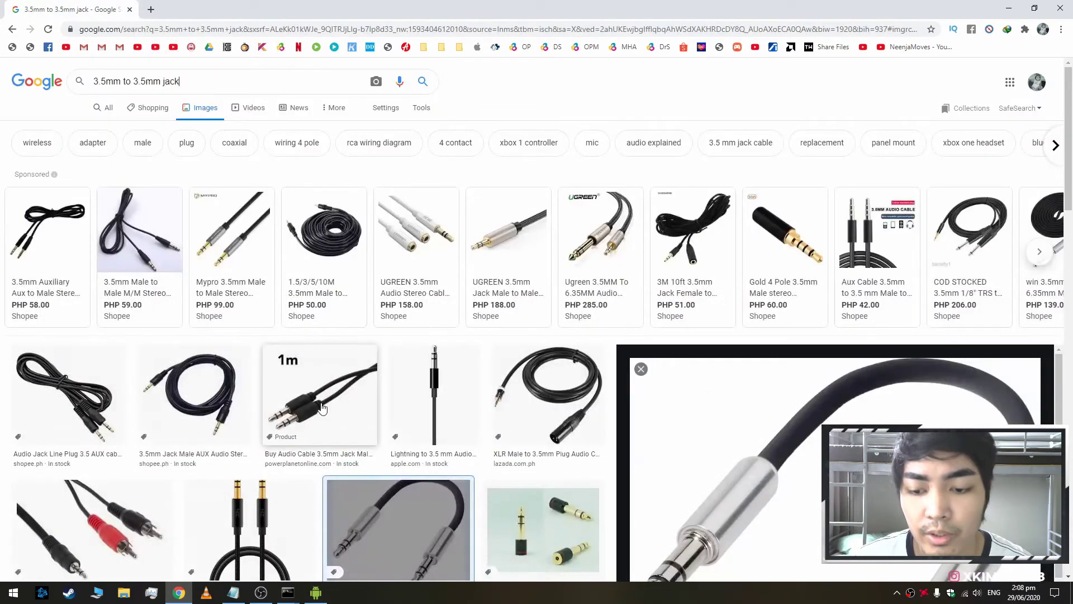
Step: Minimize Chrome, switch to OBS and open its audio settings, placing the settings dialog clear of the screen edge
{"action": "left_click", "coordinate": [1008, 8]}
{"action": "left_click", "coordinate": [260, 592]}
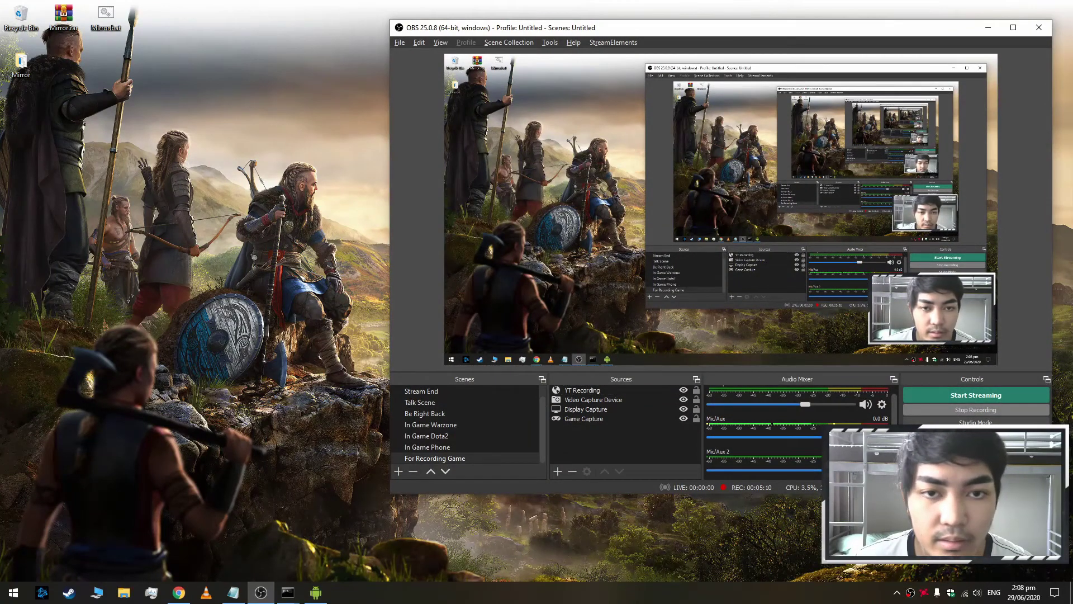
{"action": "left_click", "coordinate": [976, 436]}
{"action": "left_click_drag", "start_coordinate": [653, 54], "coordinate": [212, 54]}
{"action": "left_click", "coordinate": [46, 188]}
{"action": "left_click", "coordinate": [55, 162]}
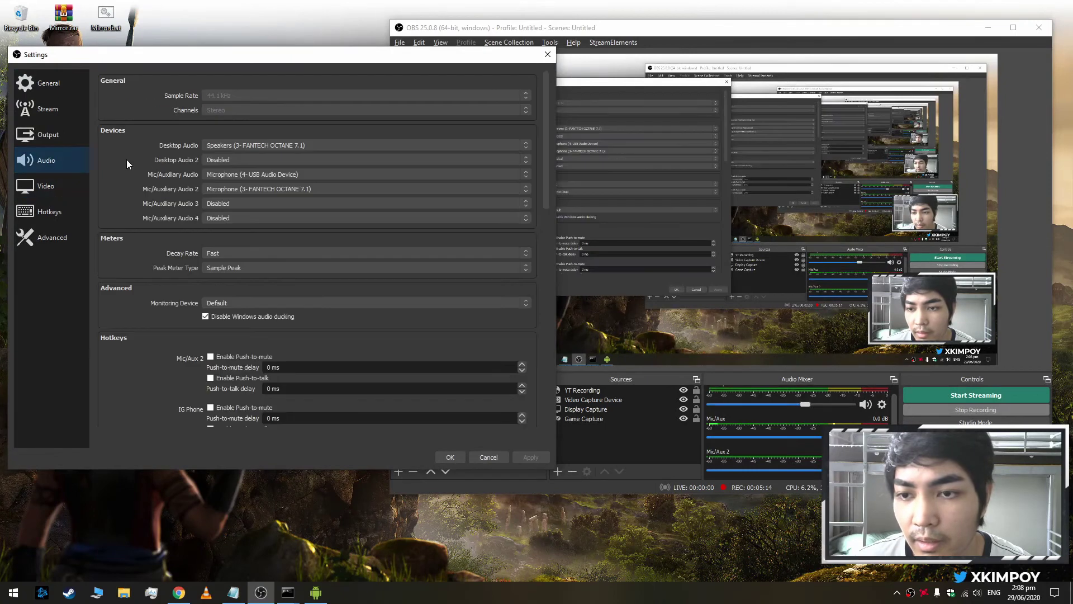
{"action": "left_click_drag", "start_coordinate": [276, 62], "coordinate": [324, 57]}
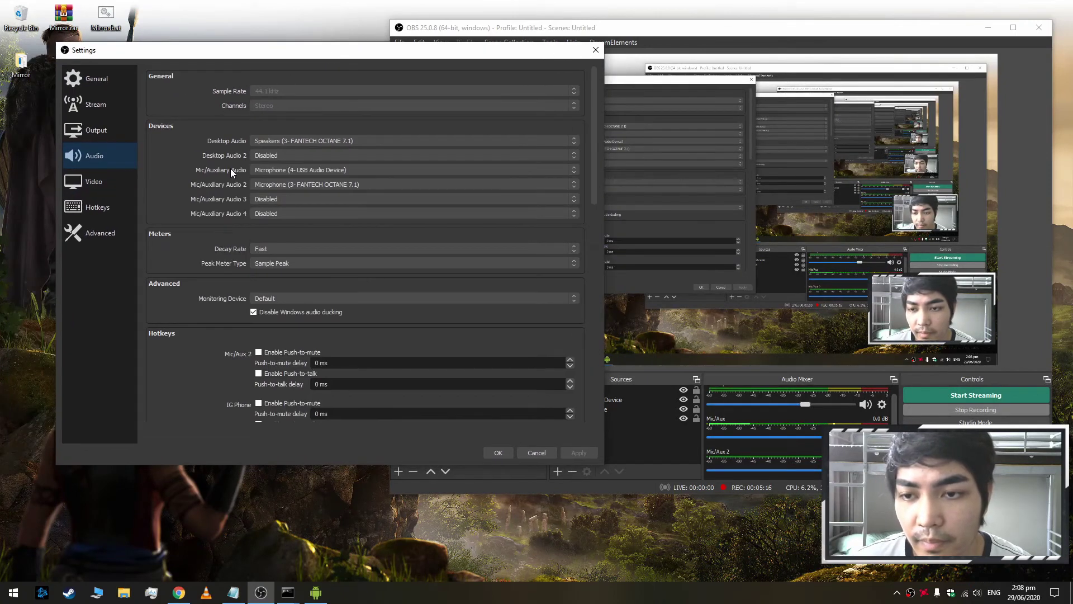
Step: Check the devices offered for Mic/Auxiliary Audio without changing the chosen microphone
{"action": "left_click", "coordinate": [302, 171]}
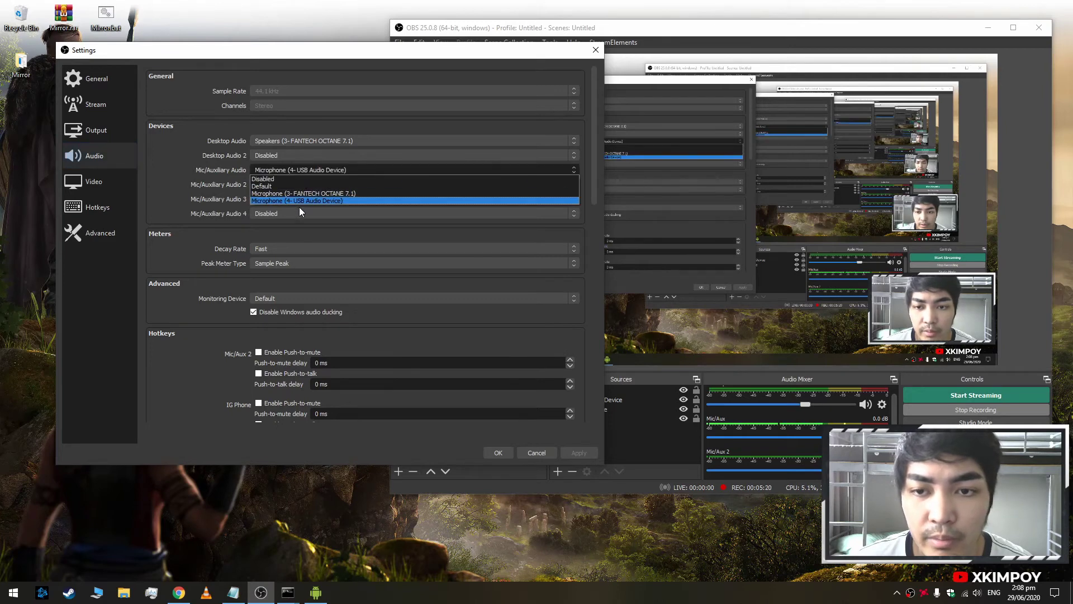
{"action": "left_click", "coordinate": [328, 210]}
{"action": "left_click", "coordinate": [410, 185]}
{"action": "left_click", "coordinate": [540, 173]}
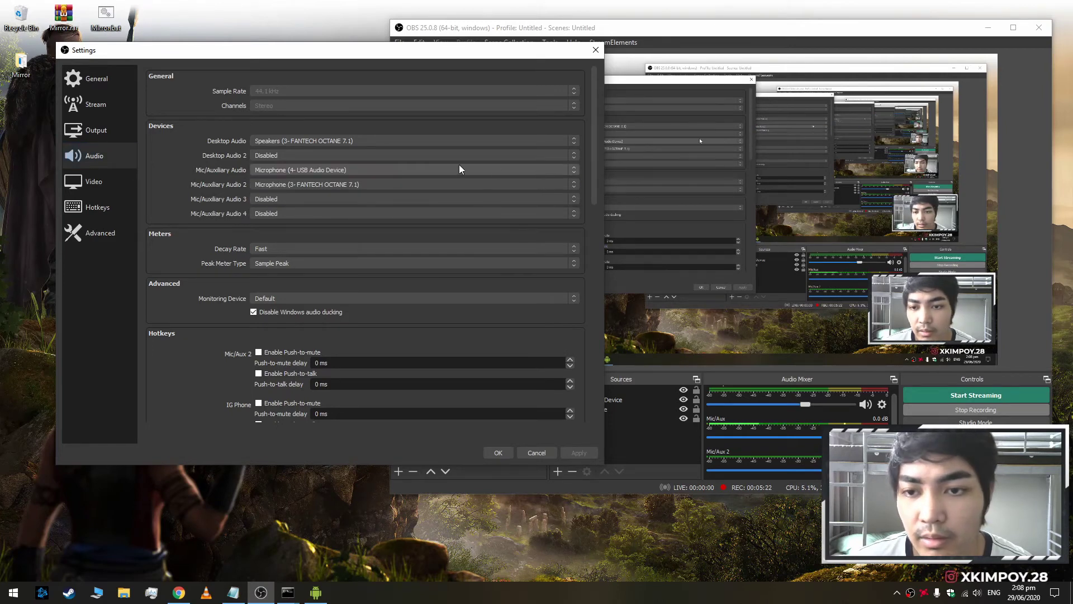
Step: Set Mic/Auxiliary Audio 2 to Microphone (3- FANTECH OCTANE 7.1) and accept the audio settings
{"action": "left_click", "coordinate": [328, 185]}
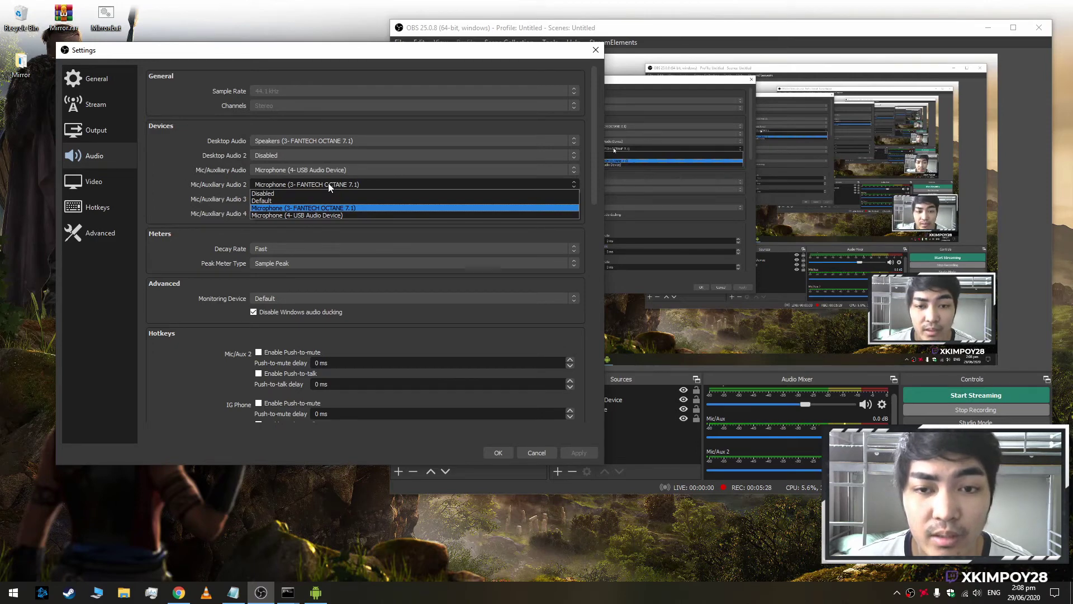
{"action": "left_click", "coordinate": [328, 184]}
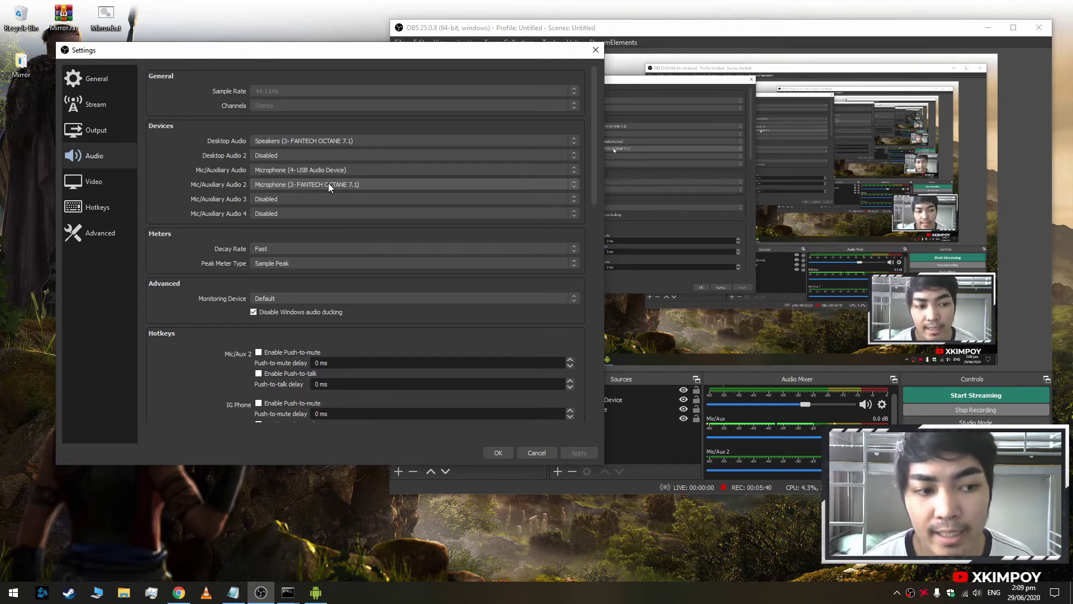
{"action": "left_click", "coordinate": [286, 184]}
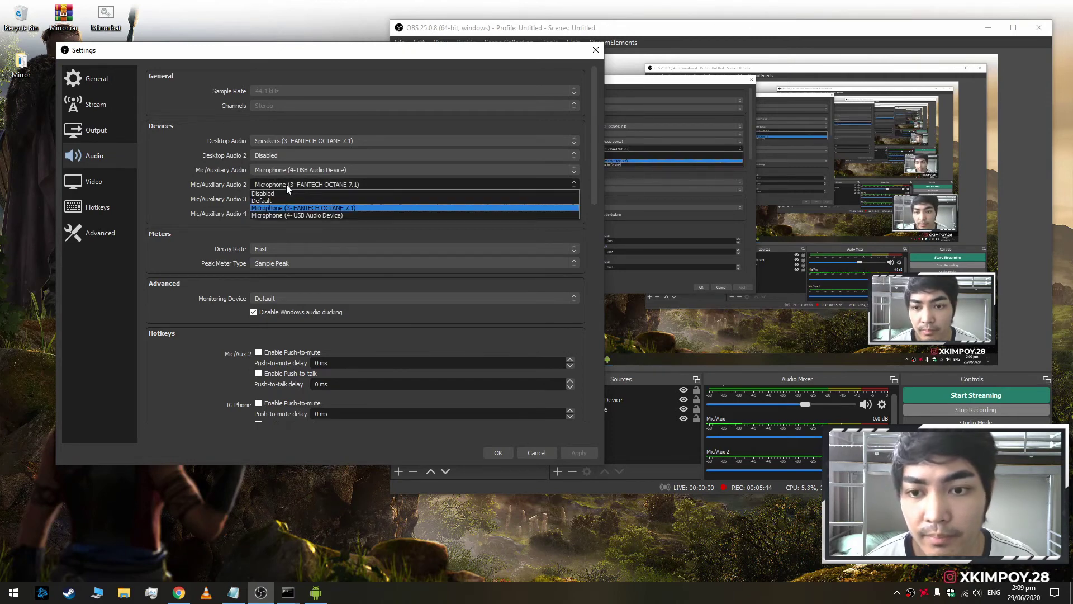
{"action": "left_click", "coordinate": [326, 208]}
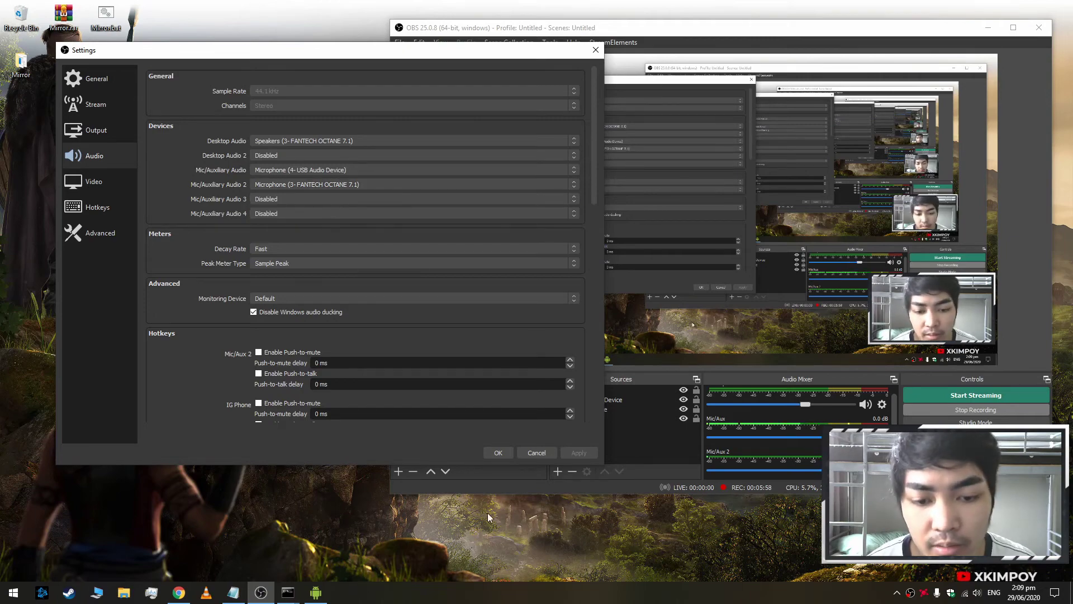
{"action": "left_click", "coordinate": [503, 451]}
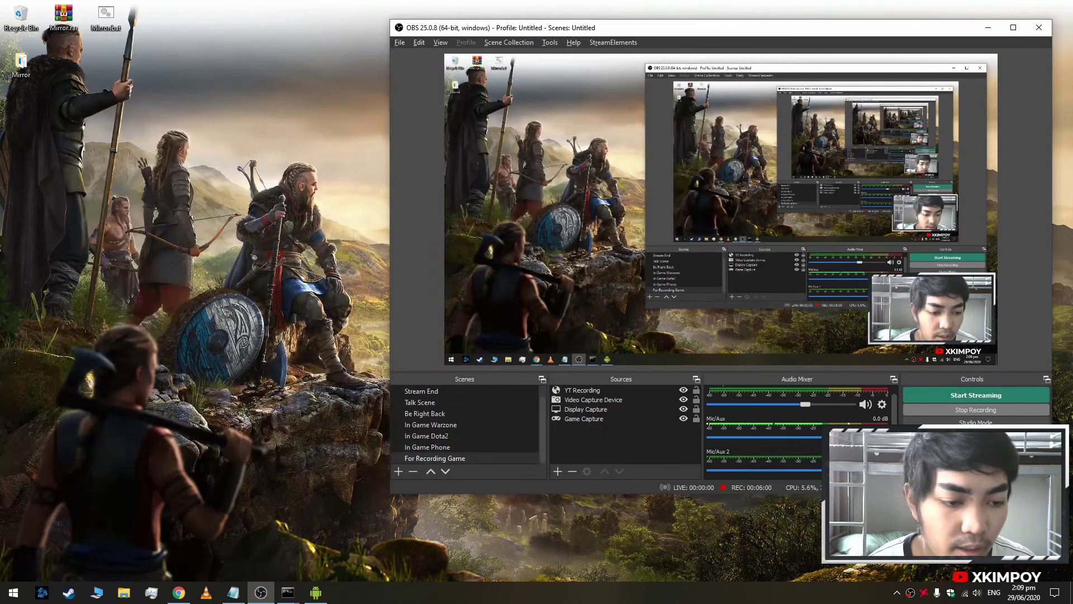
Step: Move the OBS window so the whole audio mixer is in view and open the advanced audio properties from Mic/Aux 2
{"action": "left_click_drag", "start_coordinate": [695, 27], "coordinate": [338, 34]}
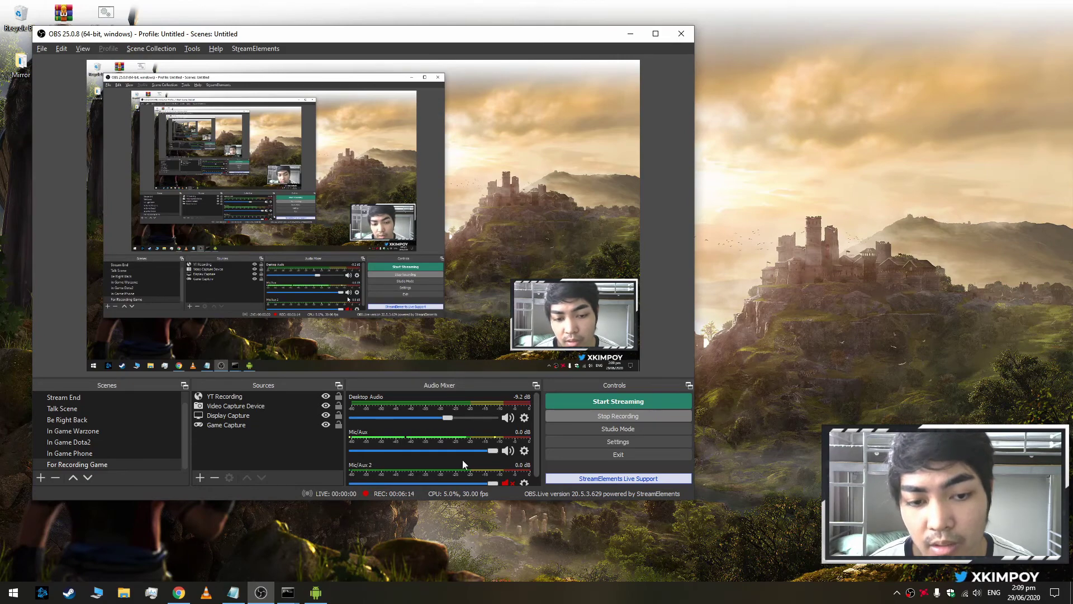
{"action": "scroll", "coordinate": [463, 463], "scroll_direction": "down", "scroll_amount": 1}
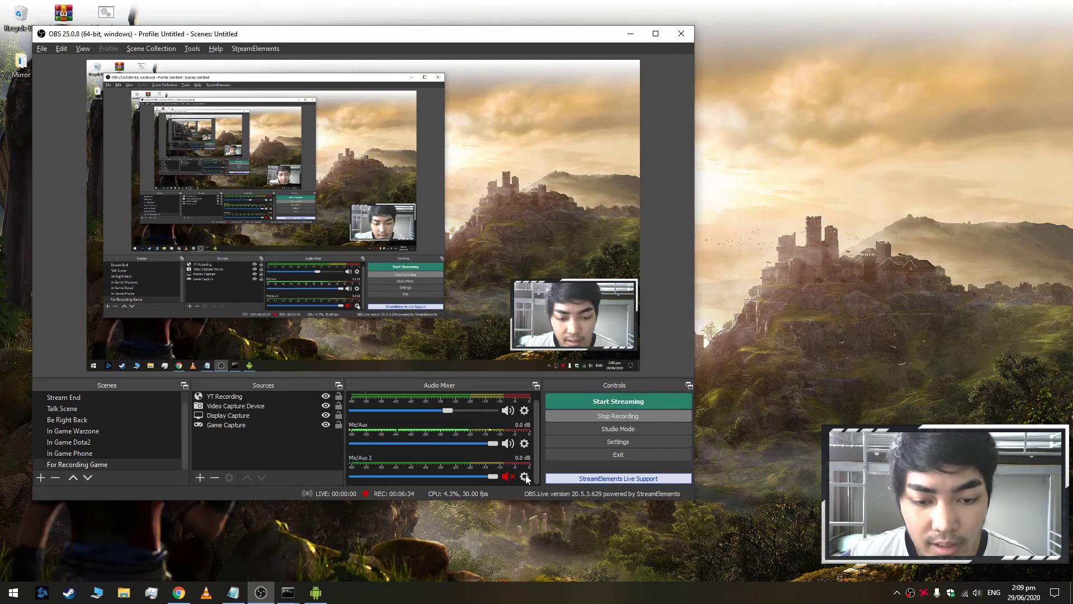
{"action": "left_click", "coordinate": [524, 476]}
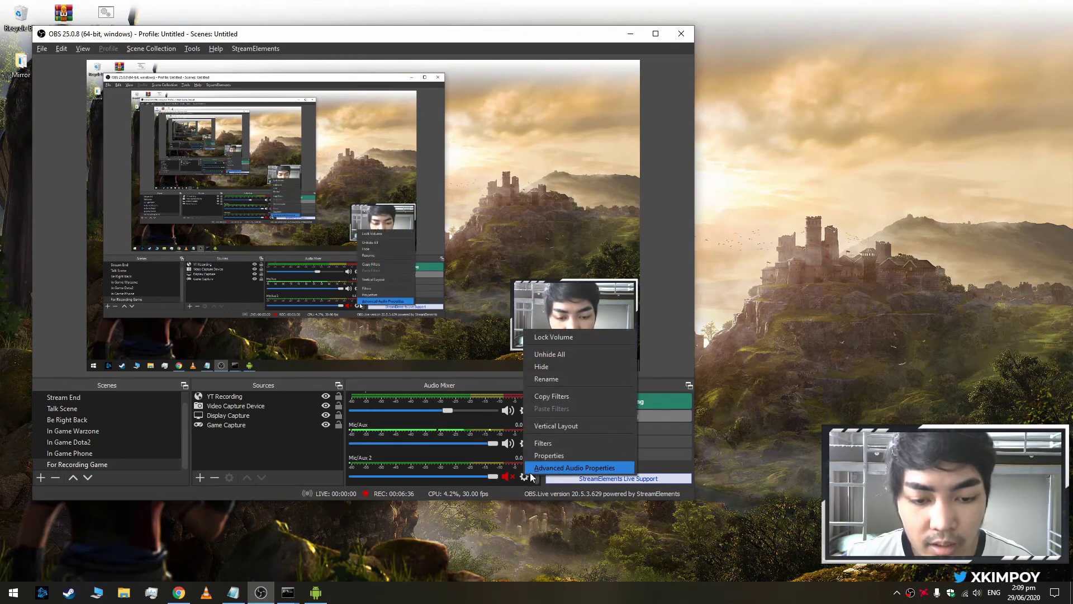
{"action": "left_click", "coordinate": [558, 469]}
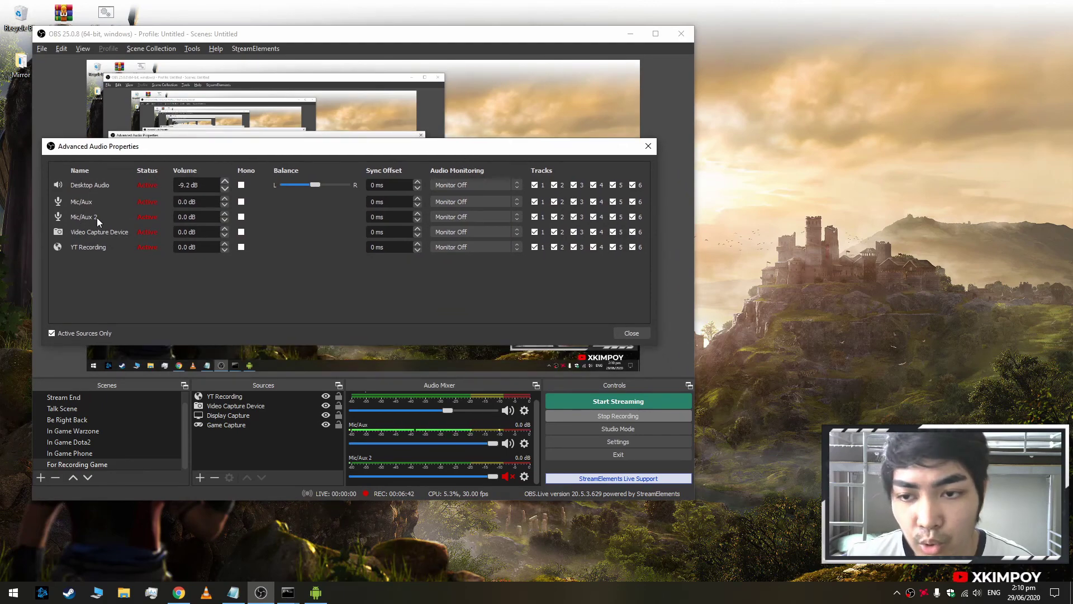
Step: Set the audio monitoring of Mic/Aux 2 to Monitor Only (mute output) and close the advanced audio properties
{"action": "left_click", "coordinate": [474, 220]}
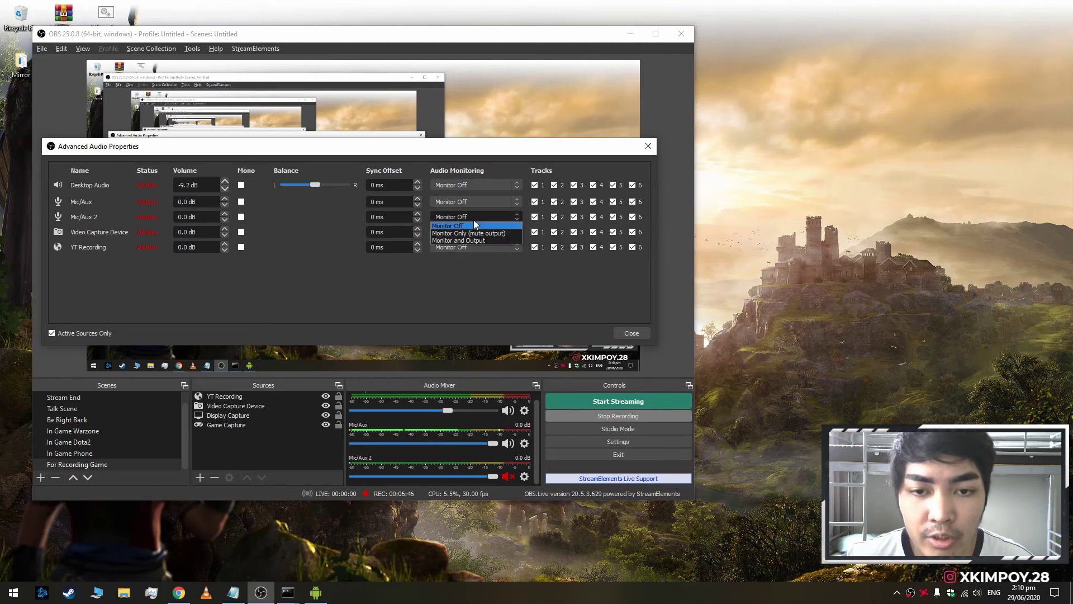
{"action": "left_click", "coordinate": [474, 222]}
{"action": "left_click", "coordinate": [474, 219]}
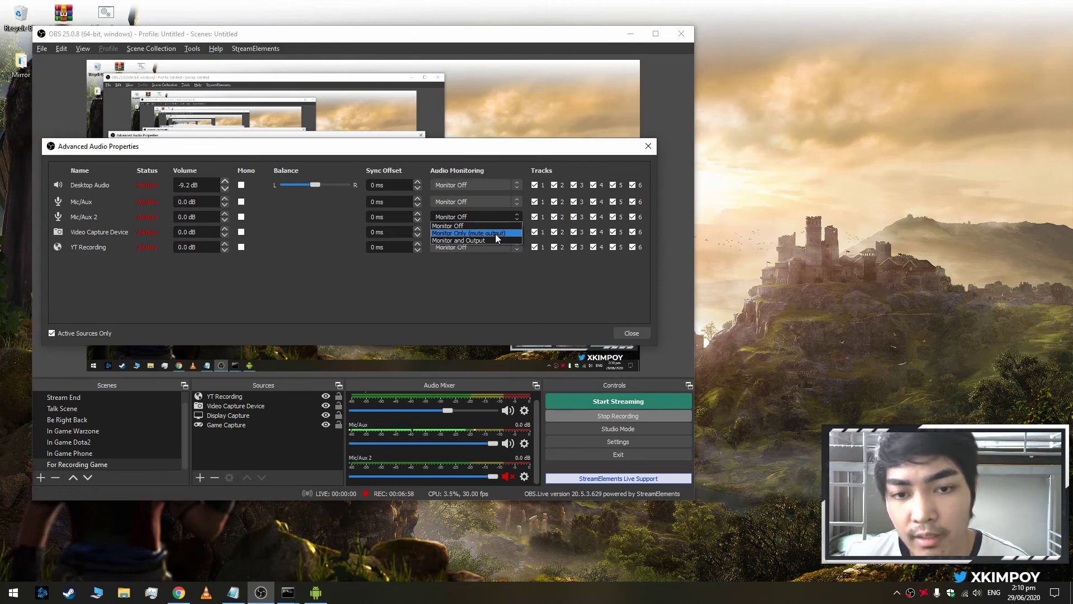
{"action": "left_click", "coordinate": [495, 233]}
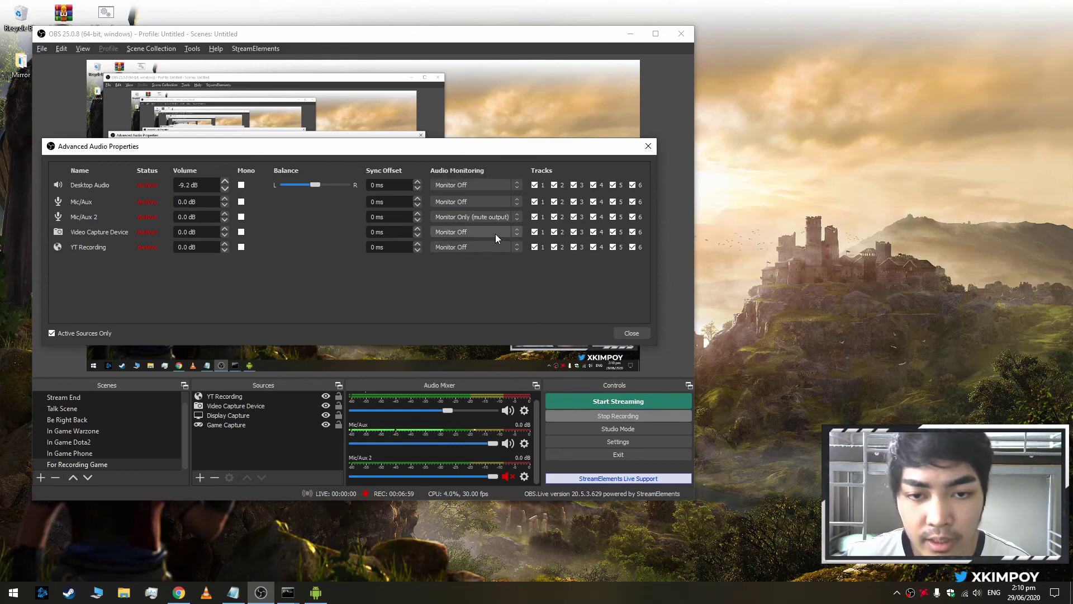
{"action": "left_click", "coordinate": [630, 333]}
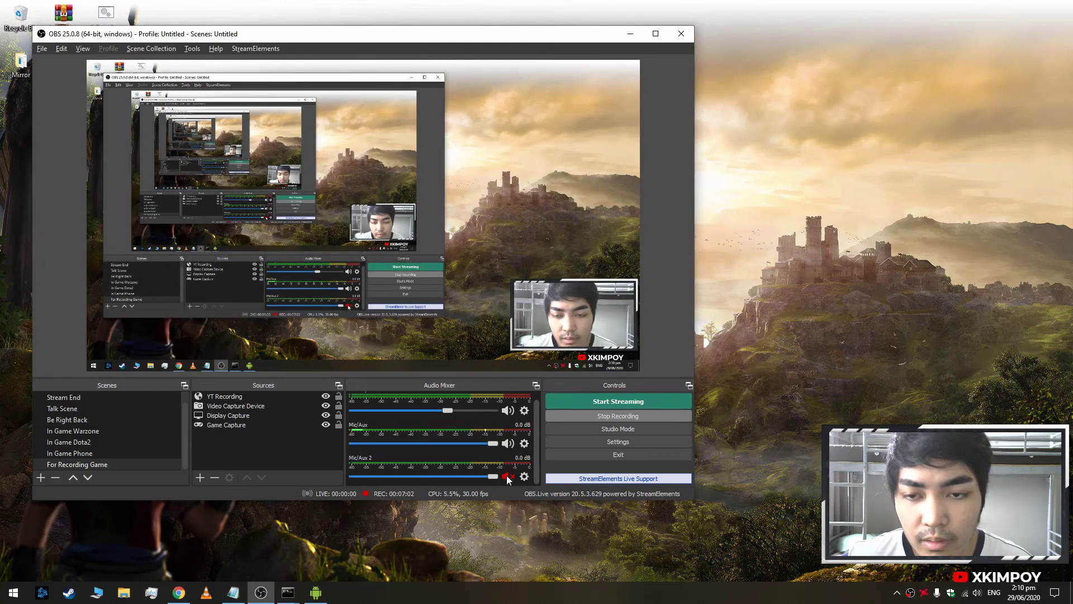